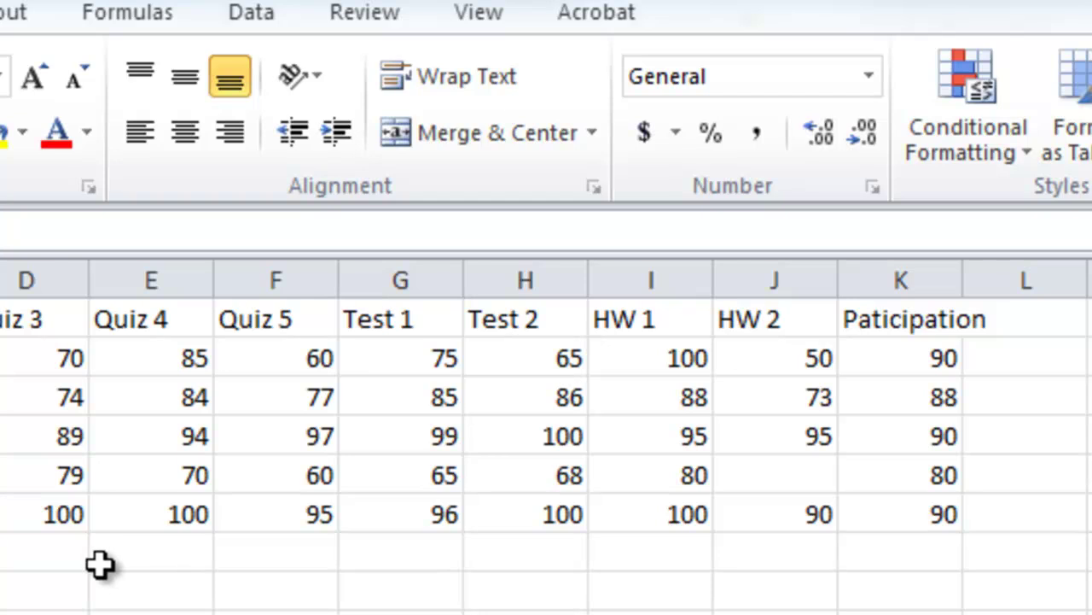
# Insert a column before the Test 1 column and enter the header Quiz Avg in its first row
pyautogui.click(389, 274)
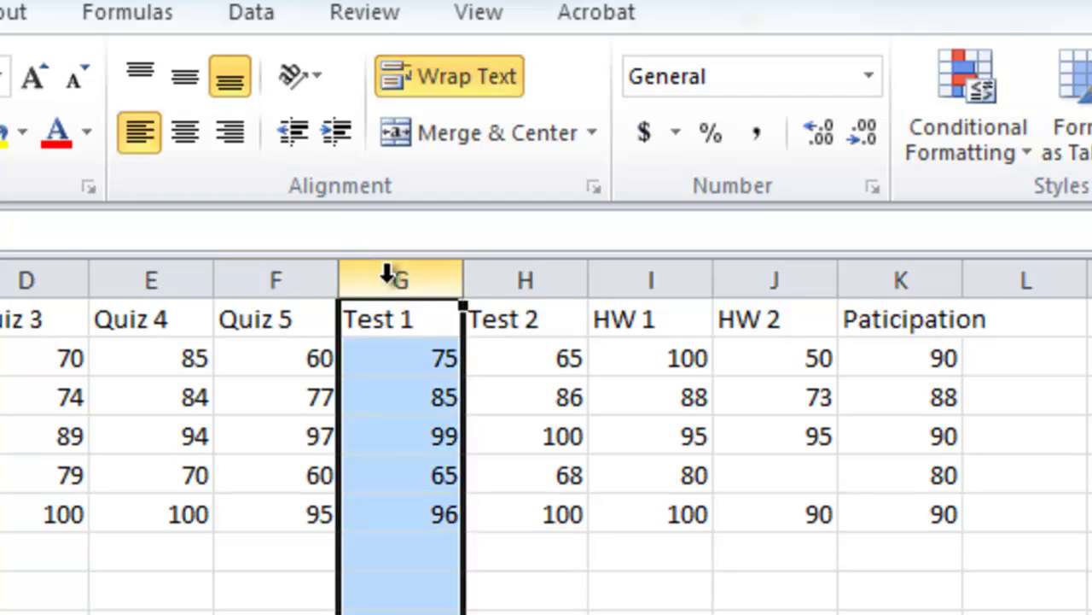
pyautogui.rightClick(384, 286)
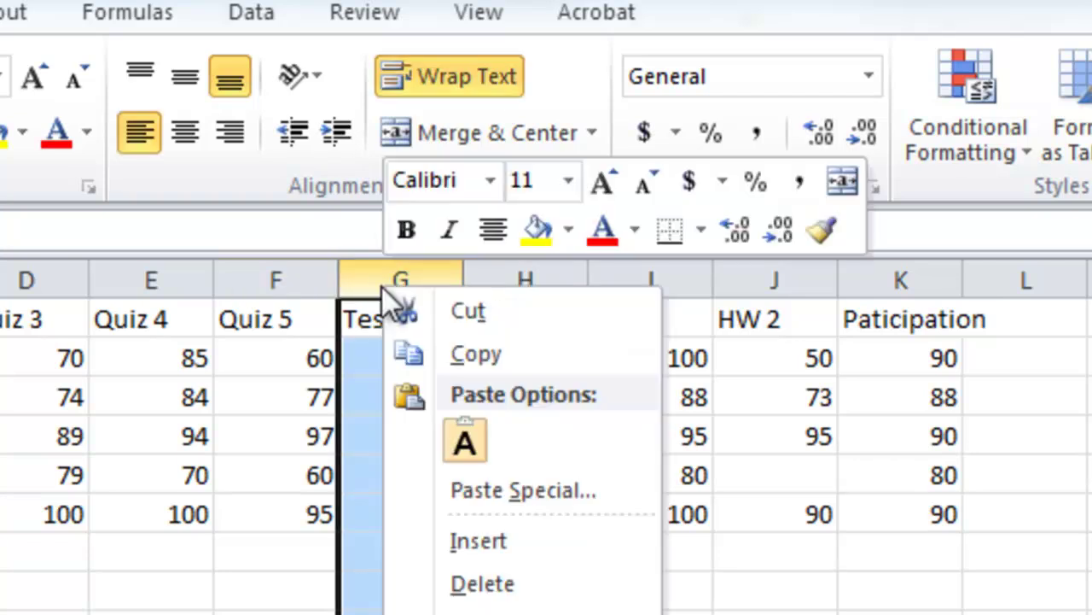
pyautogui.click(461, 533)
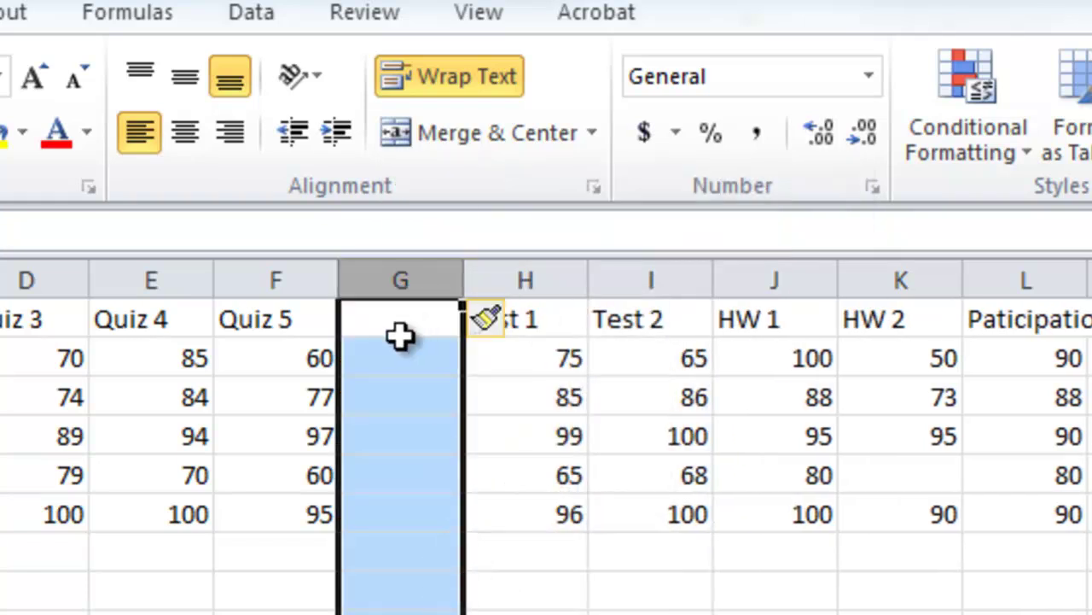
pyautogui.click(385, 321)
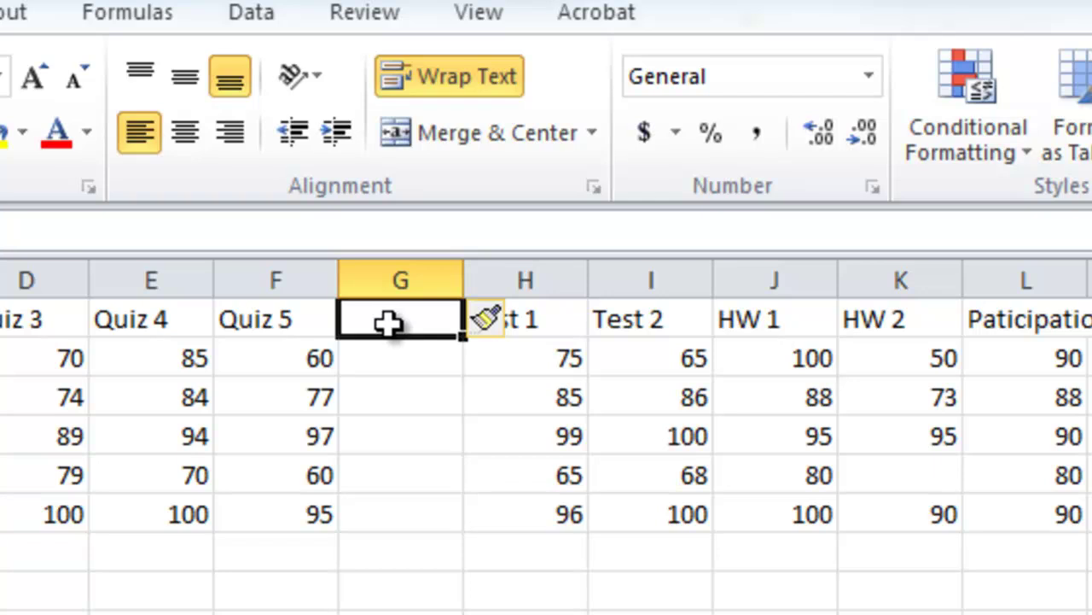
pyautogui.doubleClick(392, 323)
pyautogui.write('Quiz')
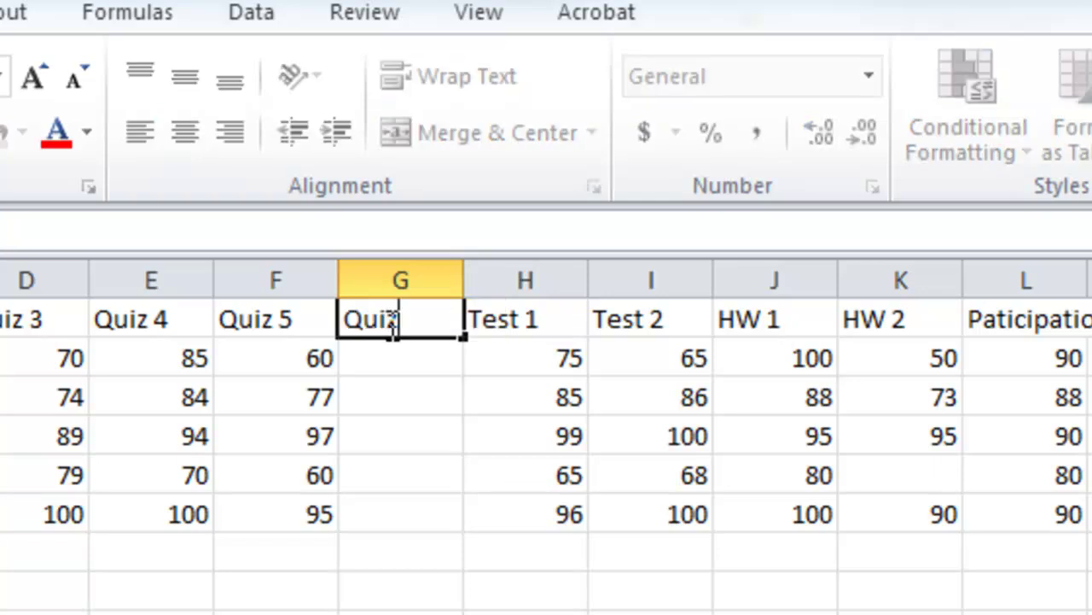
pyautogui.write(' Avg')
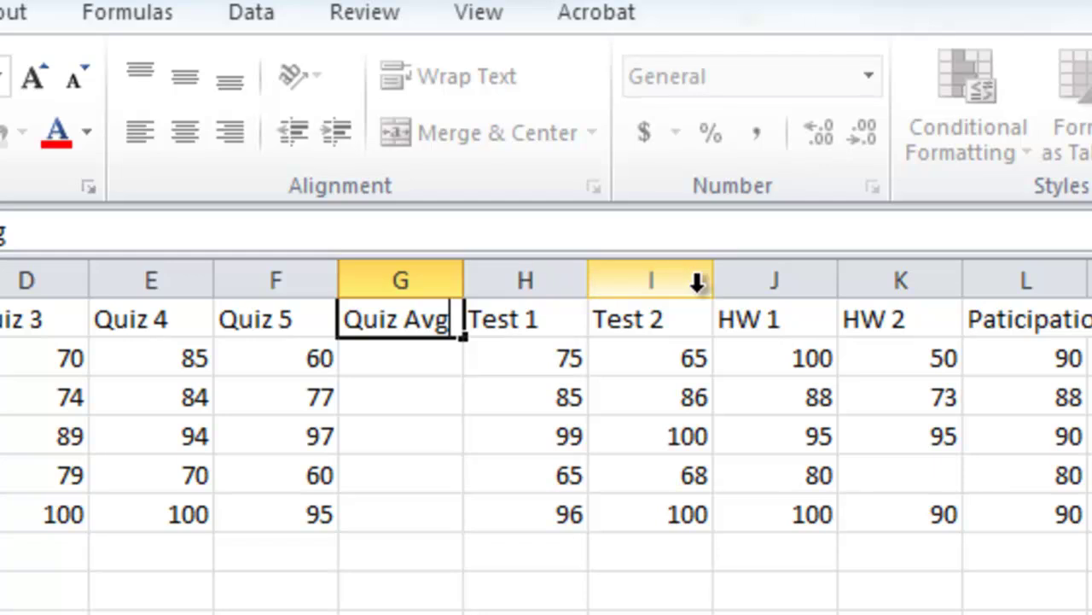
# Insert a column before the HW 1 column and enter the header Test Avg in its first row
pyautogui.click(760, 279)
pyautogui.rightClick(758, 285)
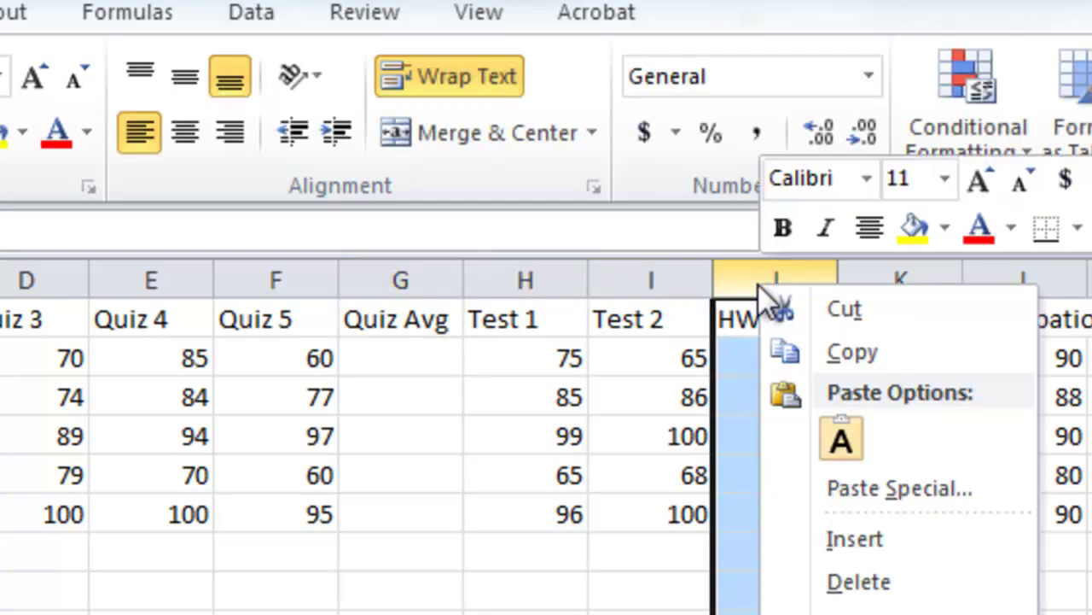
pyautogui.click(861, 537)
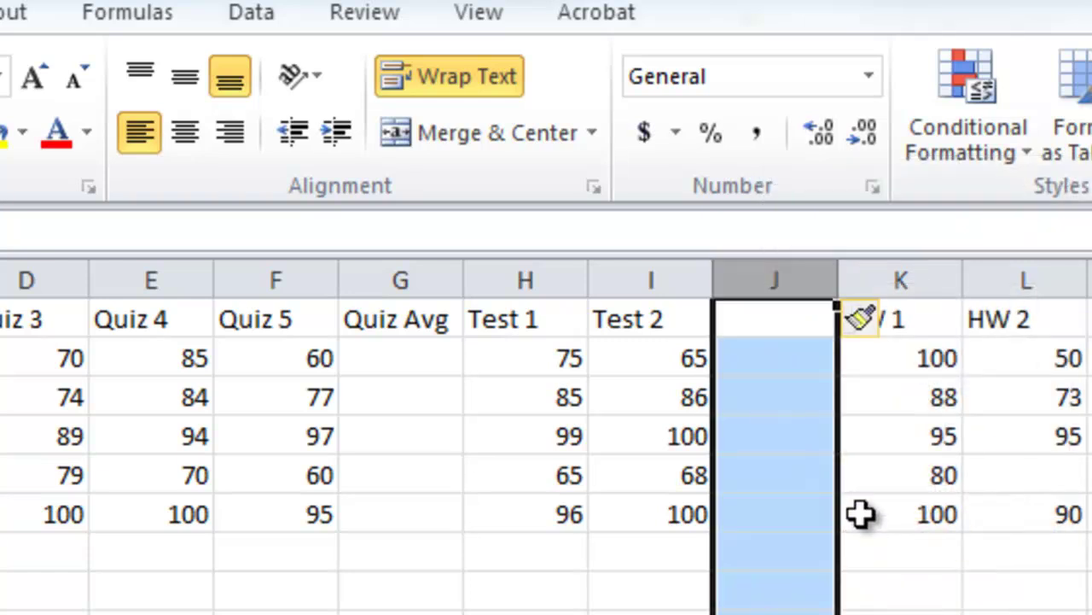
pyautogui.click(743, 319)
pyautogui.write('Test Avg')
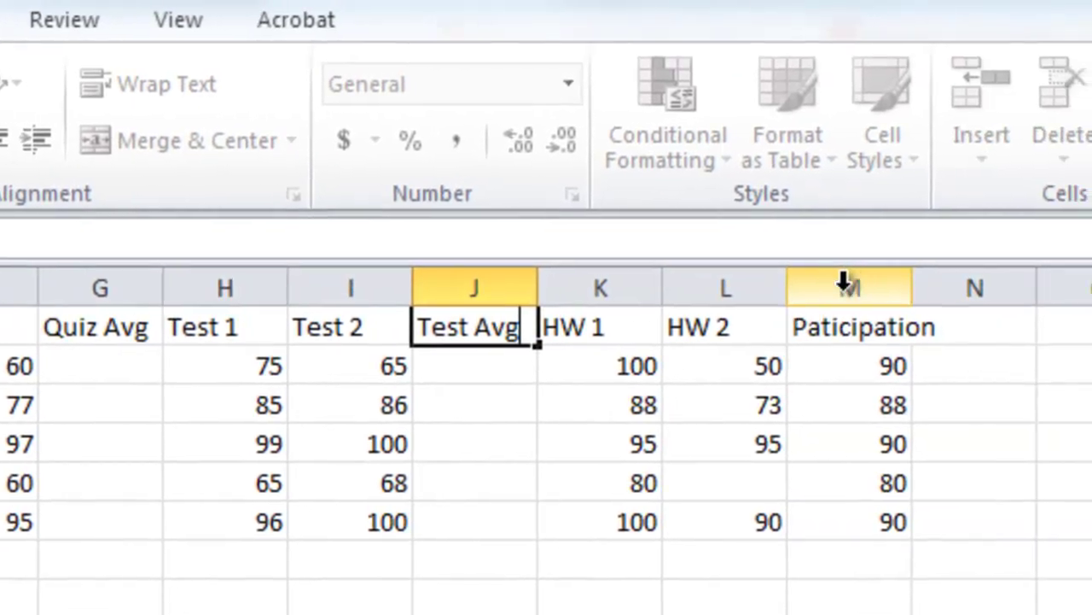
# Insert a column before the Paticipation column and enter the header HW Avg in its first row
pyautogui.click(845, 284)
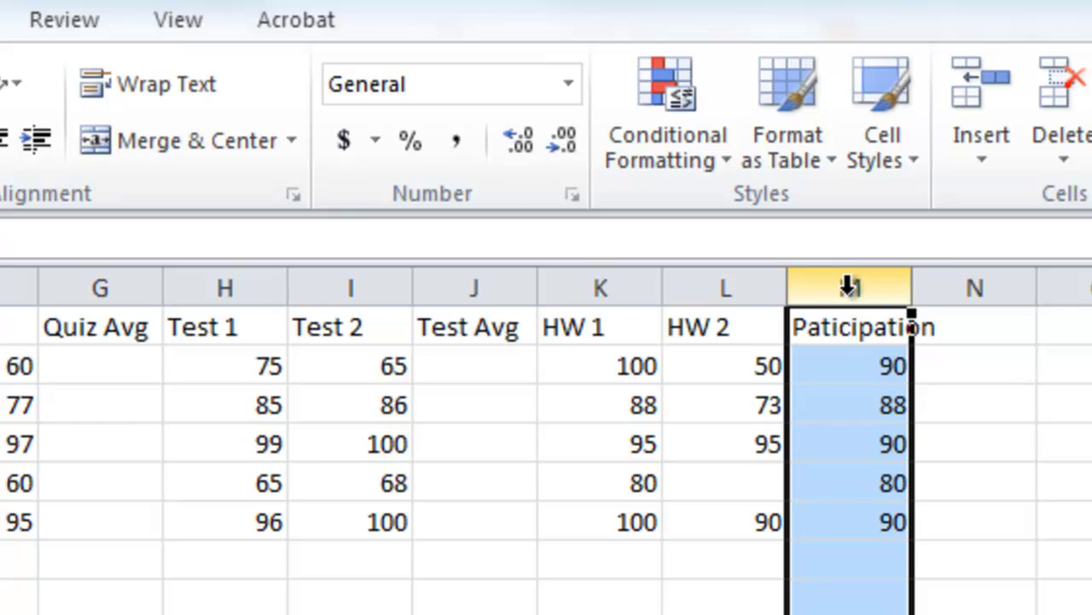
pyautogui.rightClick(850, 291)
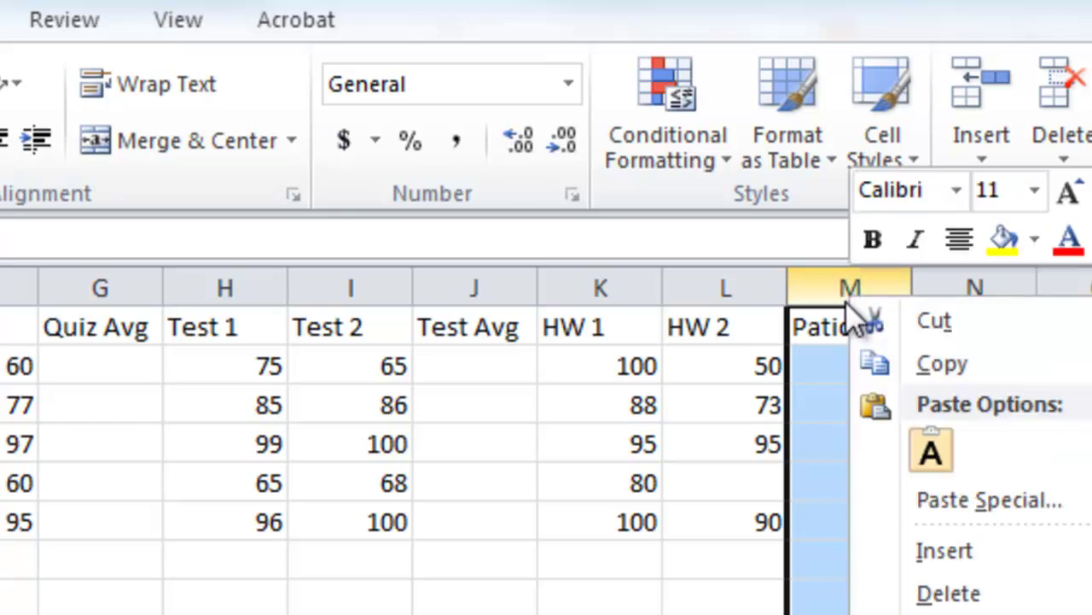
pyautogui.click(944, 550)
pyautogui.click(837, 327)
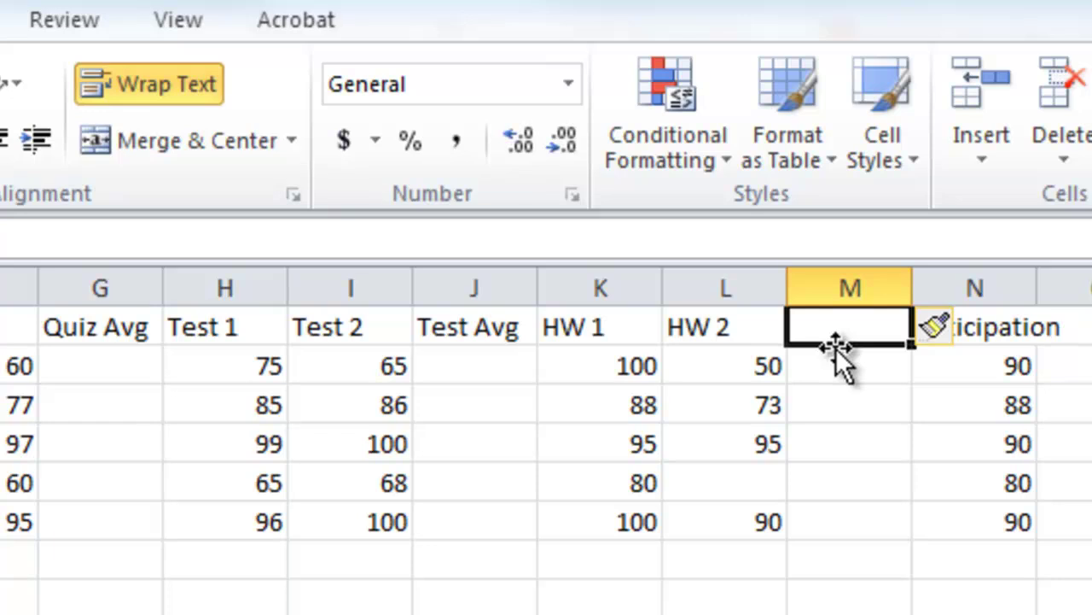
pyautogui.write('HW Avg')
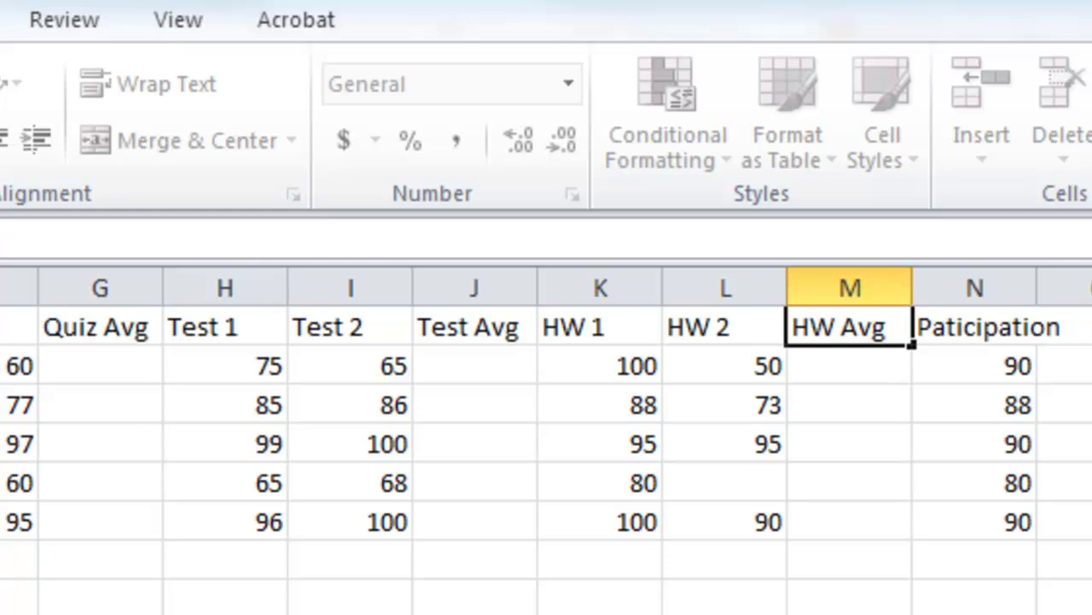
pyautogui.press('Return')
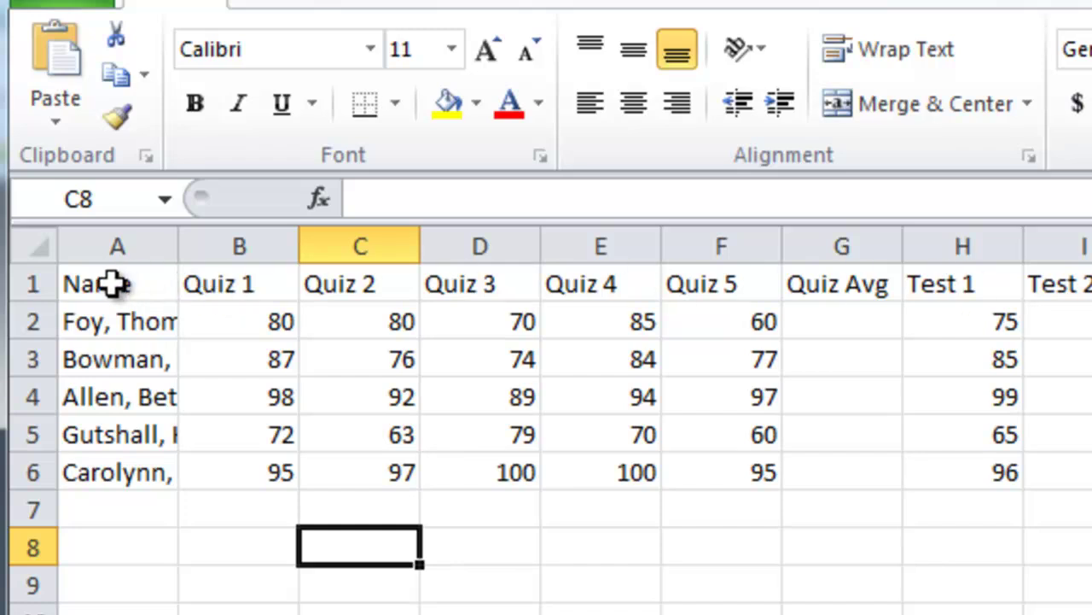
# Make the whole header row 1 bold
pyautogui.click(23, 284)
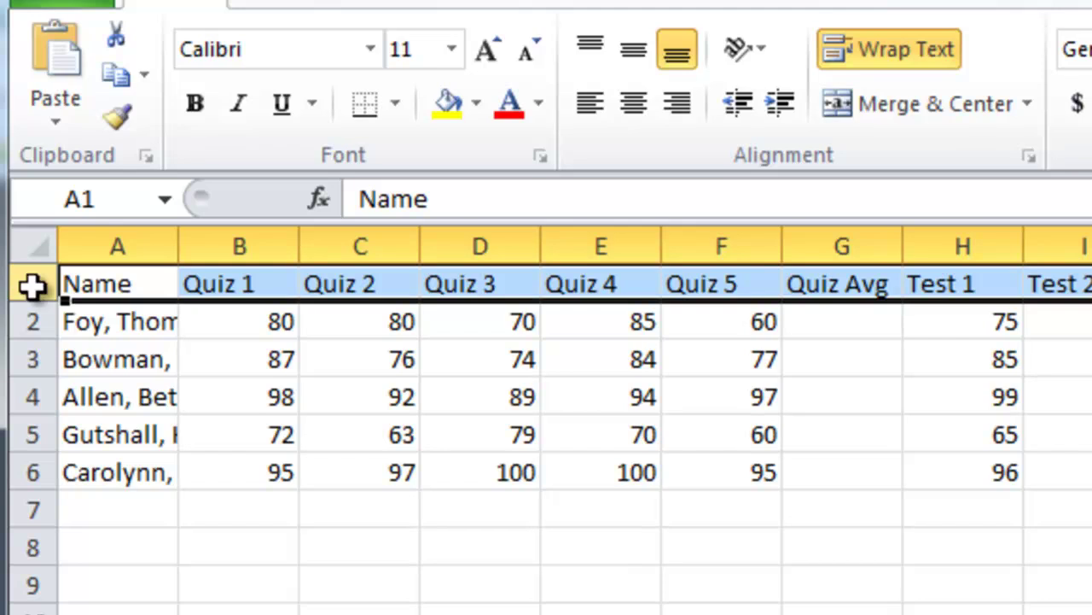
pyautogui.click(193, 105)
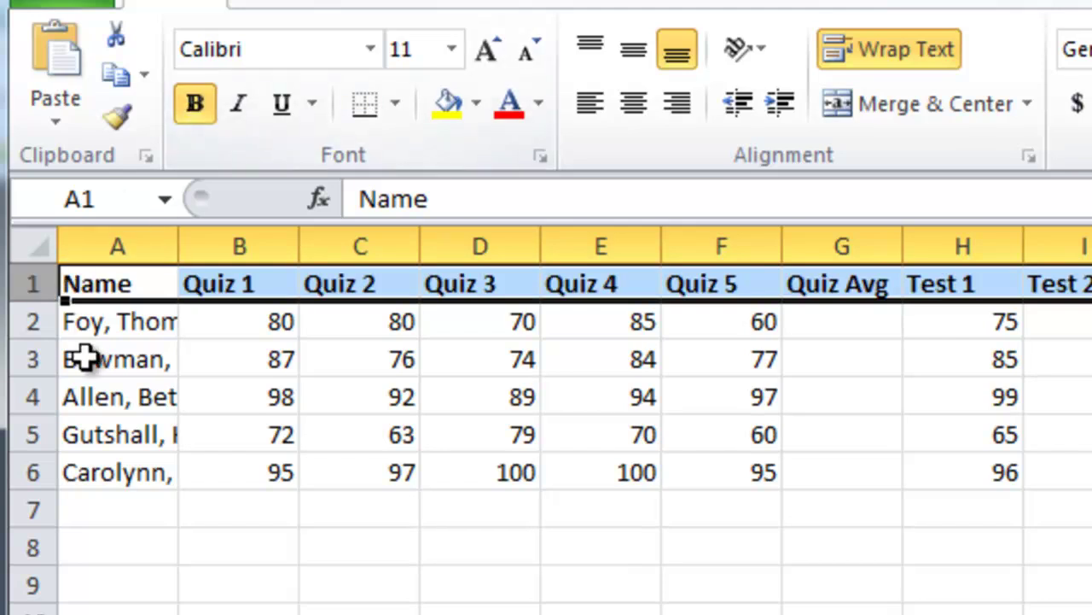
pyautogui.click(248, 481)
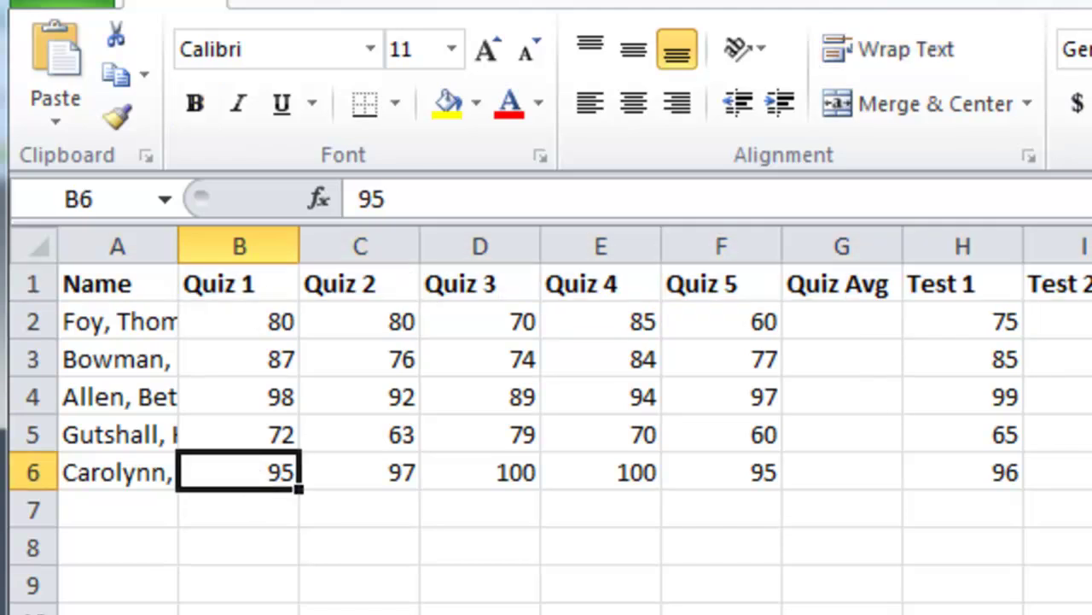
# Center the contents of columns B through O horizontally
pyautogui.moveTo(254, 243); pyautogui.dragTo(1091, 246)
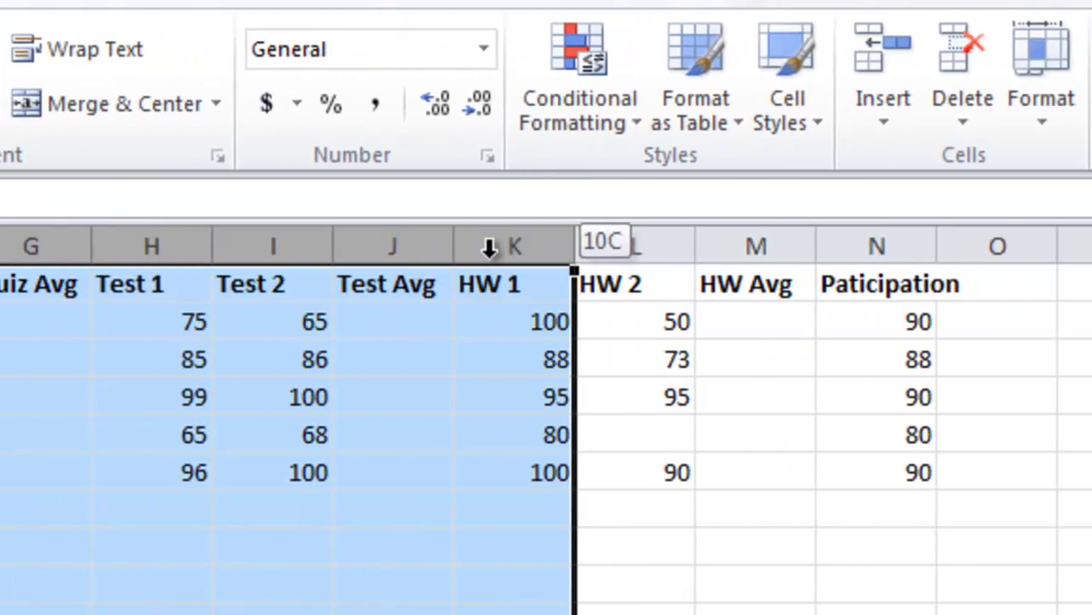
pyautogui.moveTo(489, 247); pyautogui.dragTo(972, 245)
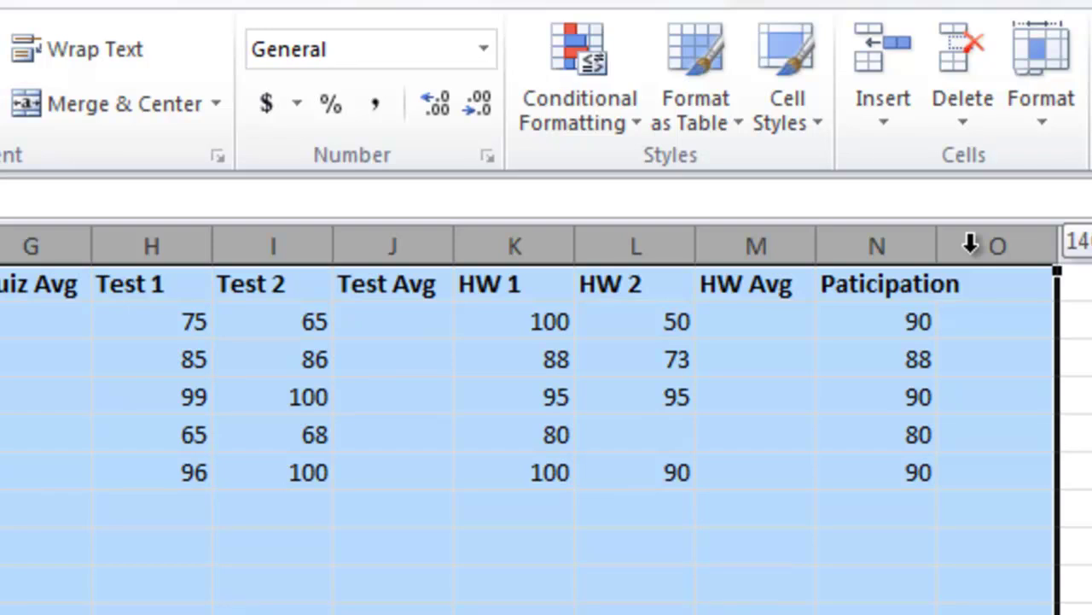
pyautogui.moveTo(971, 245); pyautogui.dragTo(971, 245)
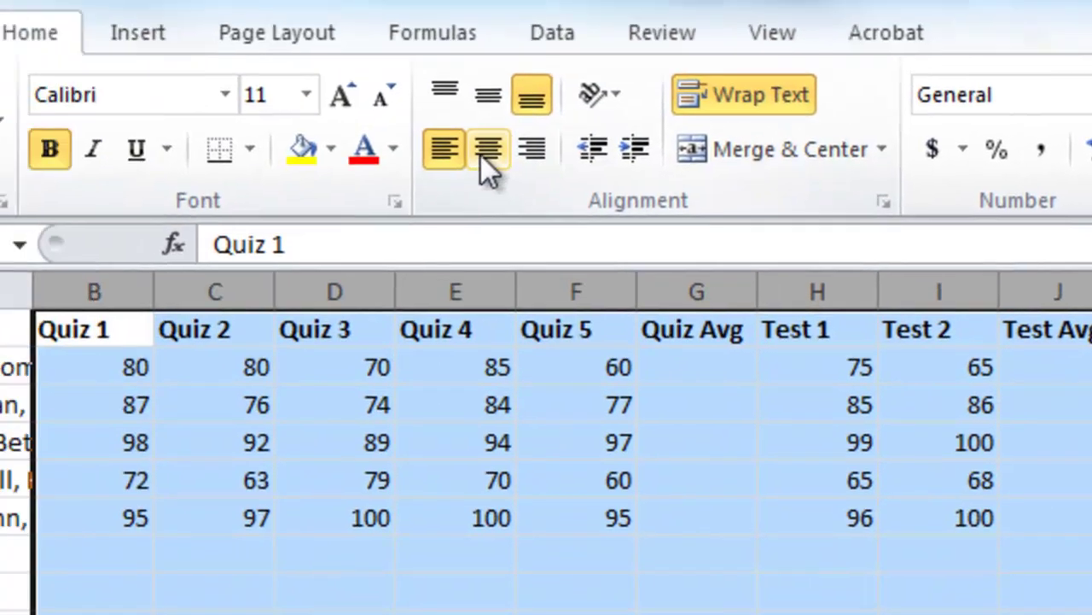
pyautogui.click(511, 151)
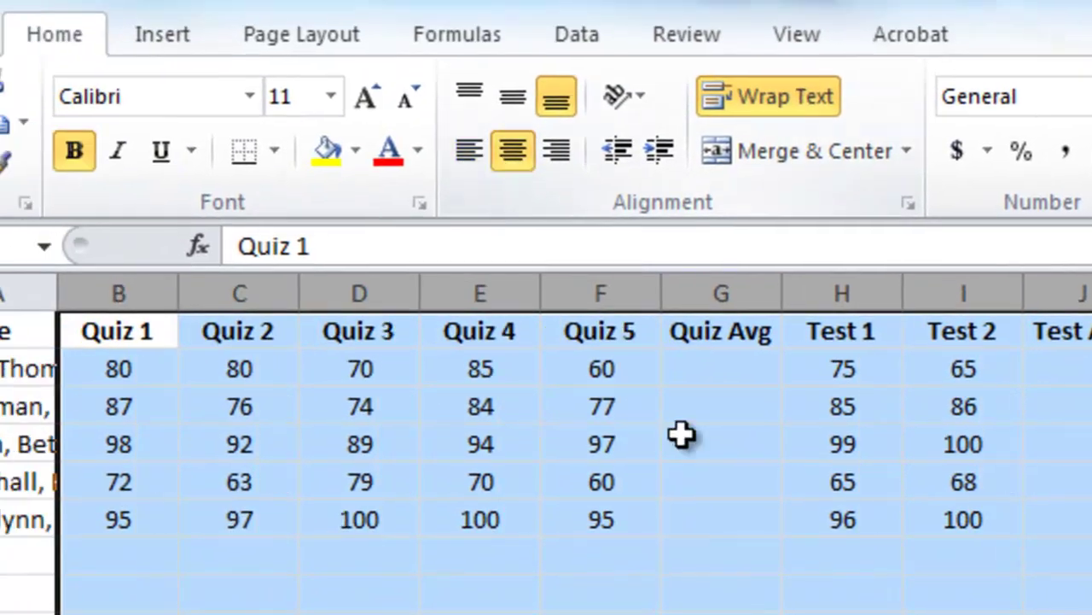
pyautogui.click(141, 516)
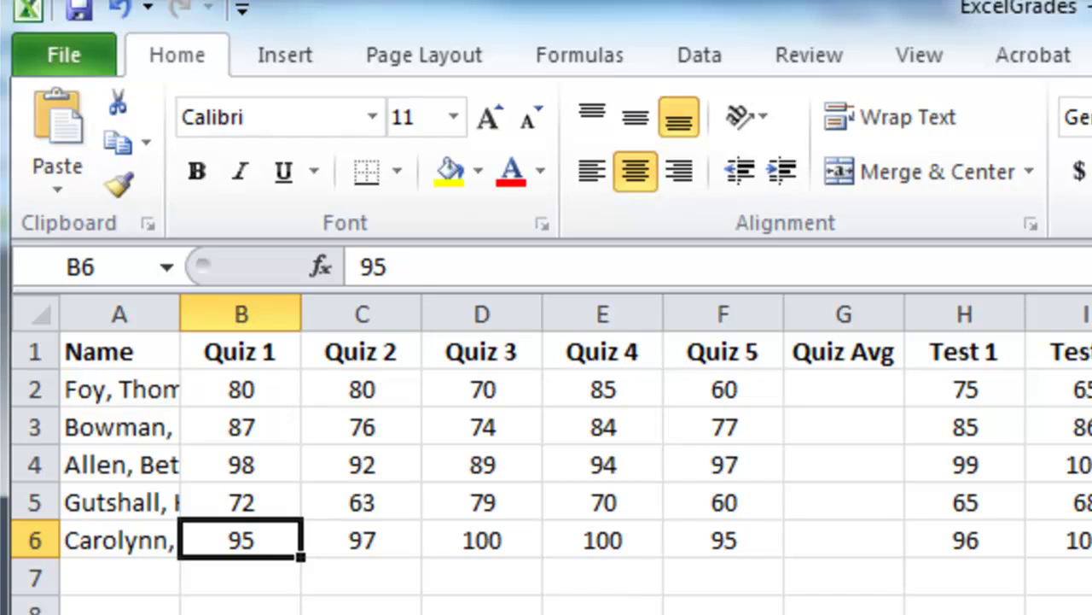
# Widen column A enough to show the full student names
pyautogui.click(103, 307)
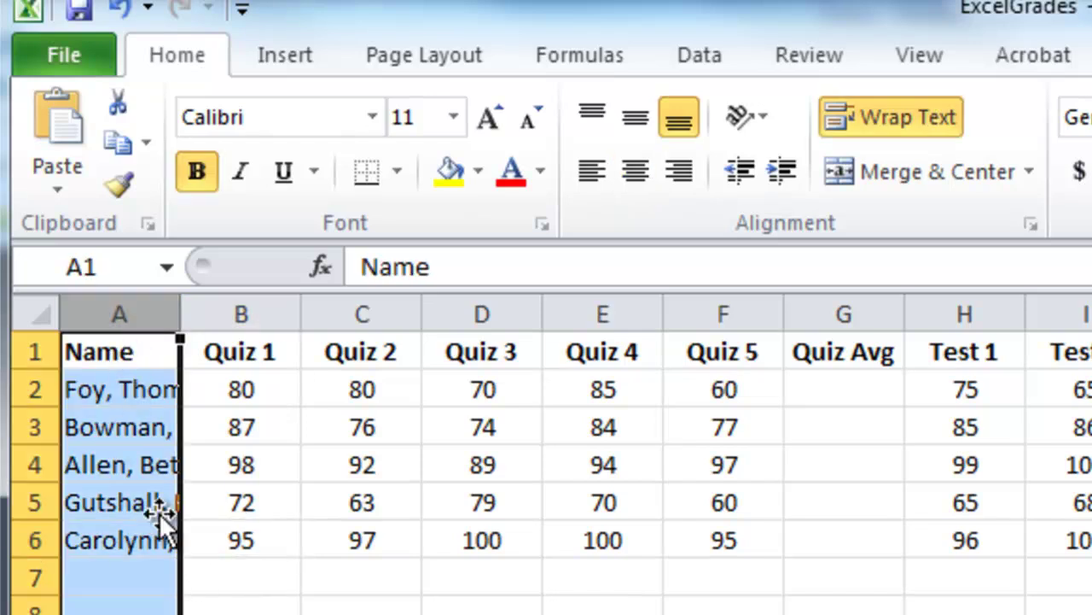
pyautogui.moveTo(174, 311); pyautogui.dragTo(297, 312)
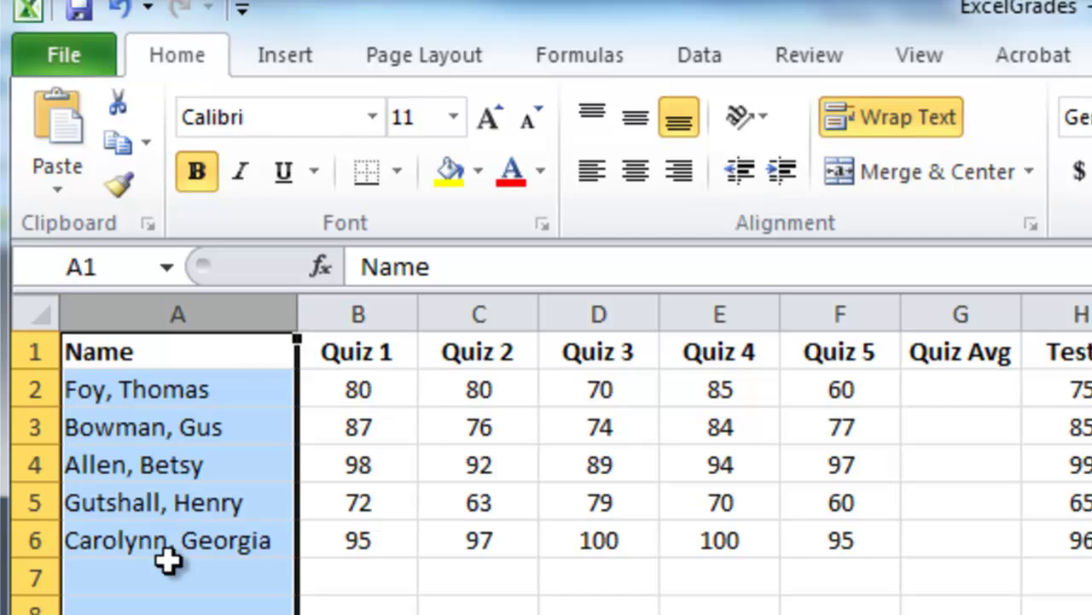
pyautogui.click(177, 606)
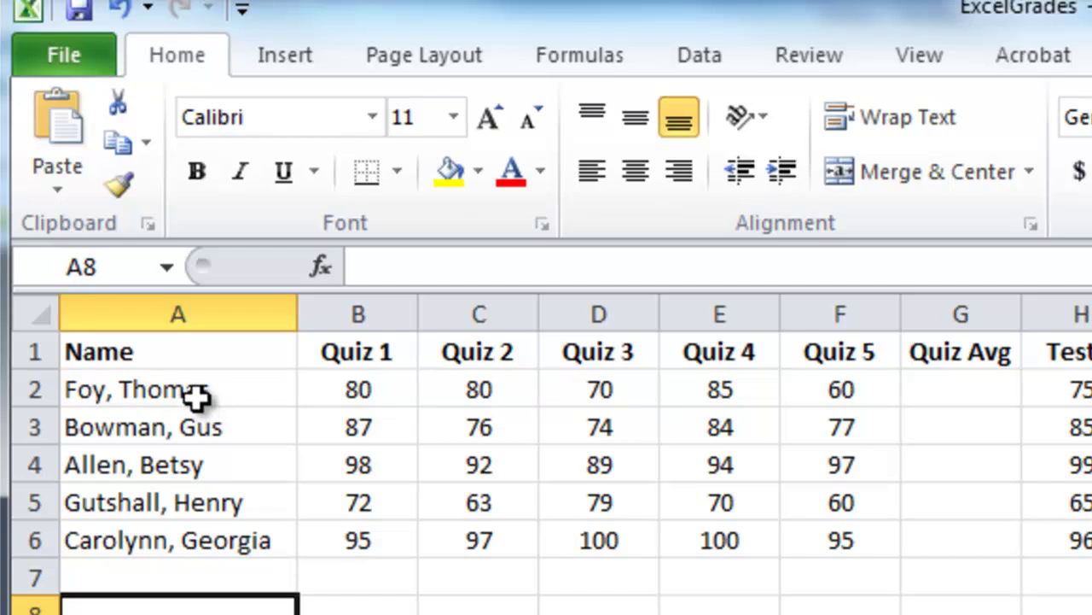
# Turn on filtering for header row 1 so every column gets its own sort and filter options
pyautogui.click(26, 351)
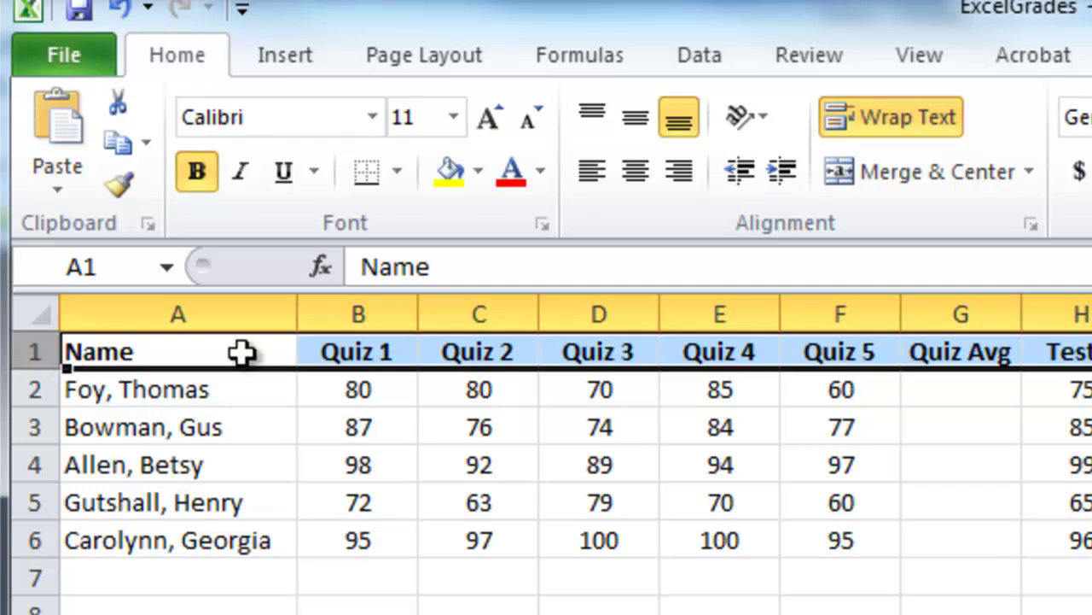
pyautogui.click(696, 64)
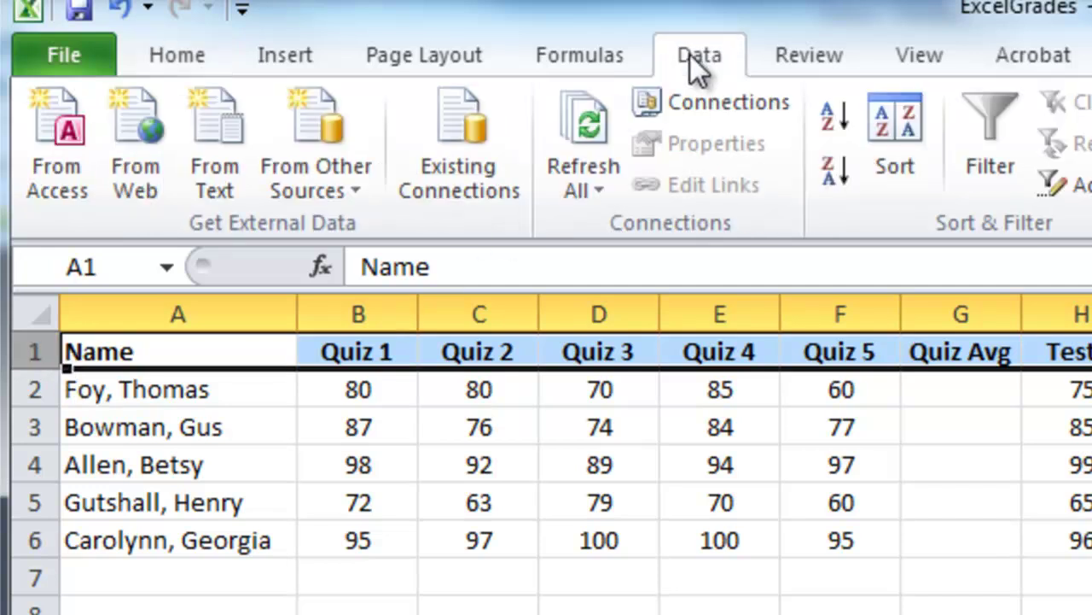
pyautogui.click(992, 115)
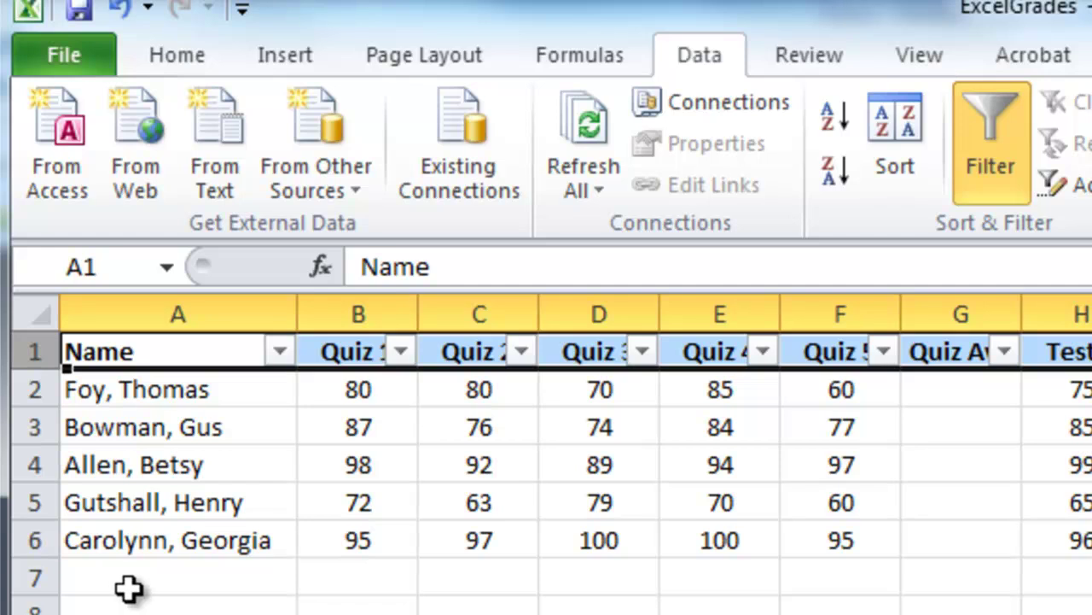
pyautogui.click(133, 586)
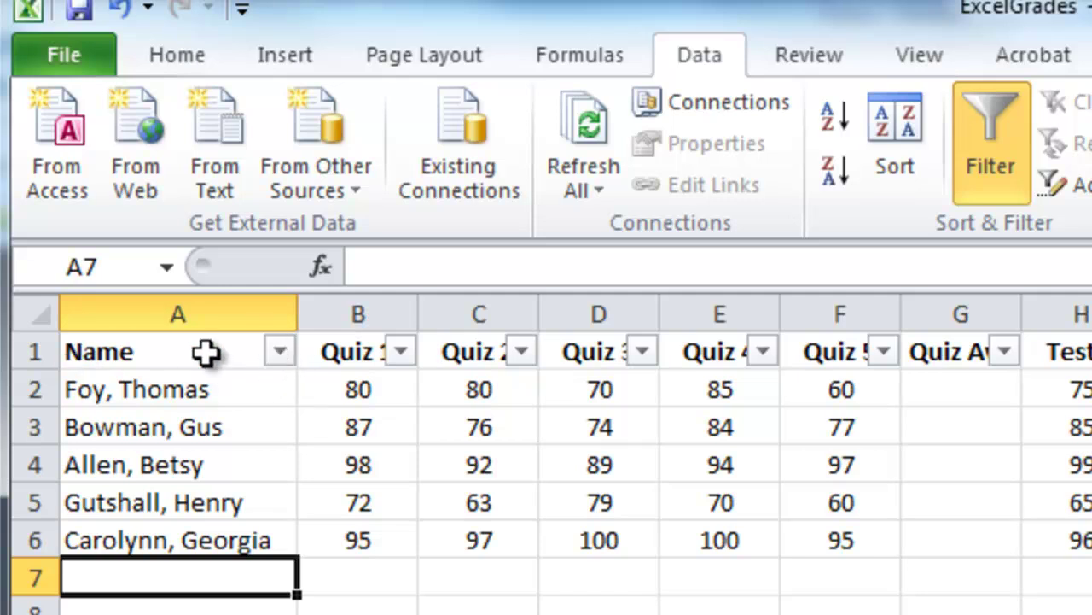
# Sort the grade rows by Name from A to Z, and re-sort them by Test 1 from largest to smallest
pyautogui.click(280, 352)
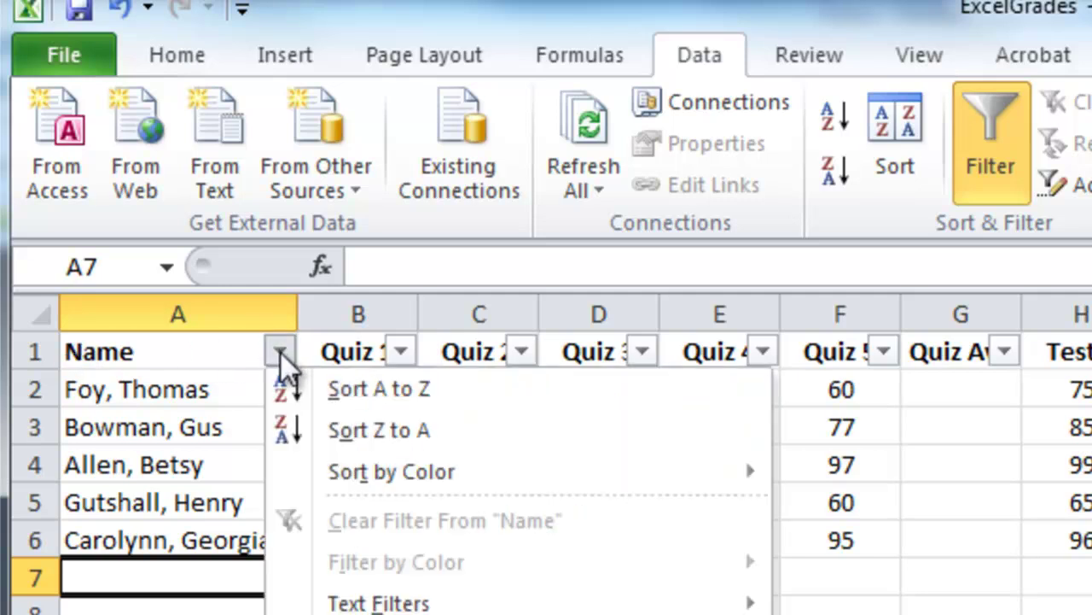
pyautogui.click(320, 391)
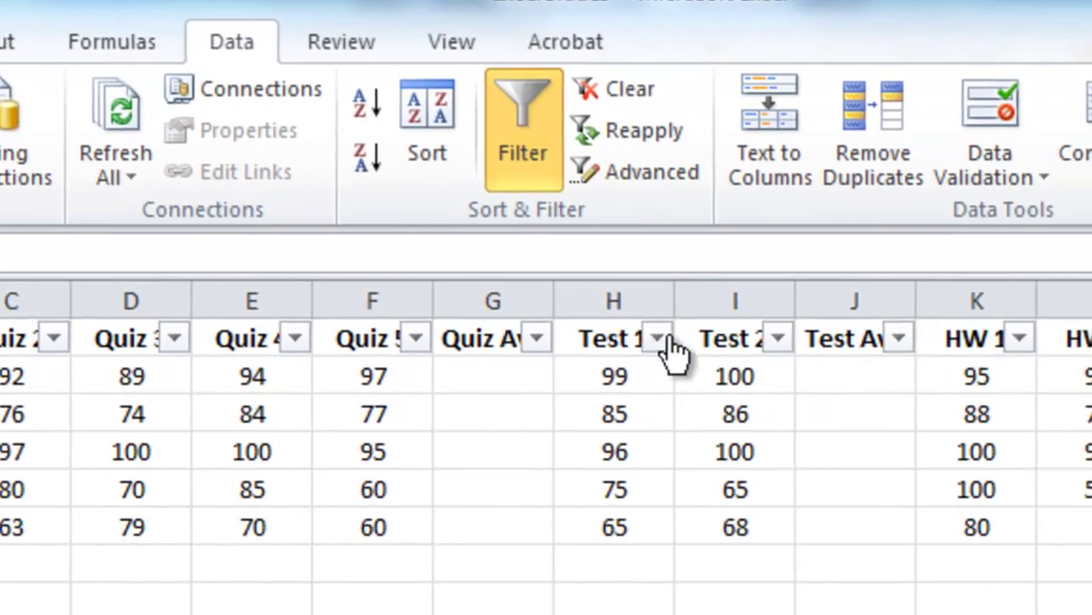
pyautogui.click(658, 340)
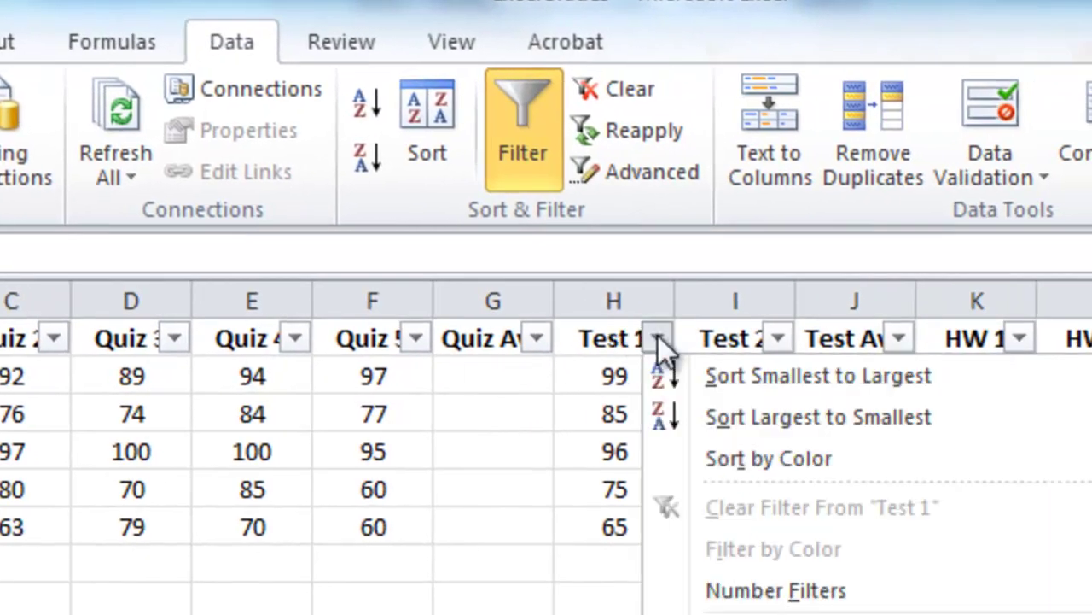
pyautogui.click(788, 416)
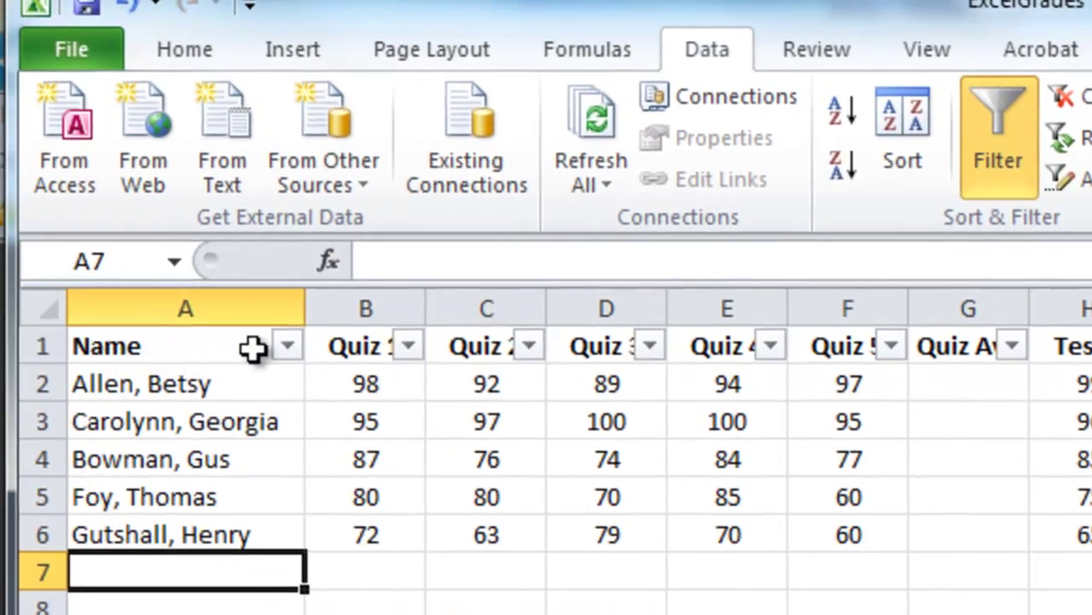
# Sort the grade rows back into alphabetical order by the Name column, A to Z
pyautogui.click(288, 348)
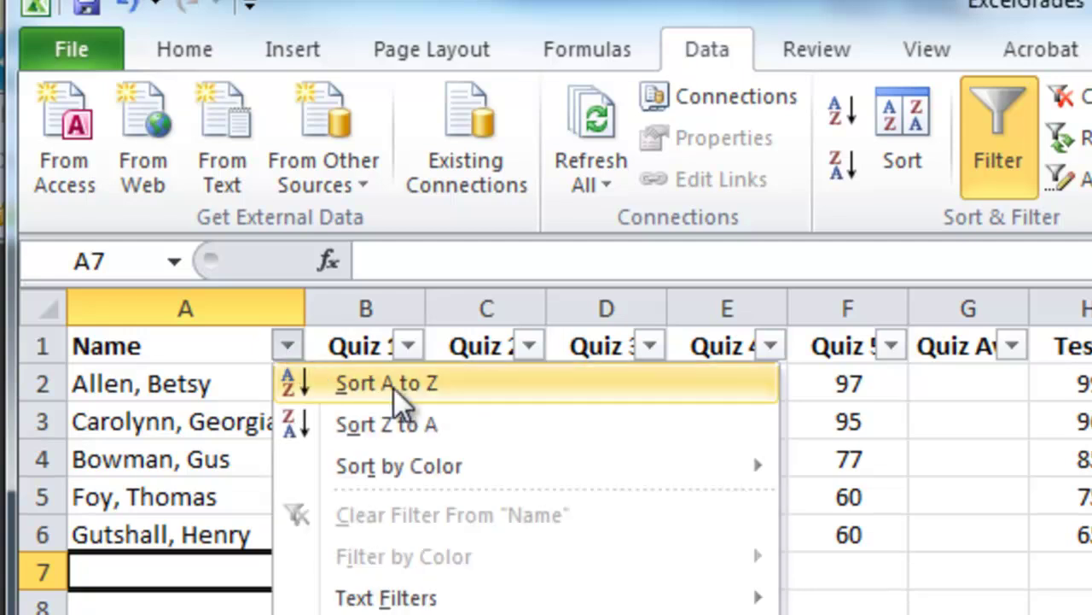
pyautogui.click(395, 397)
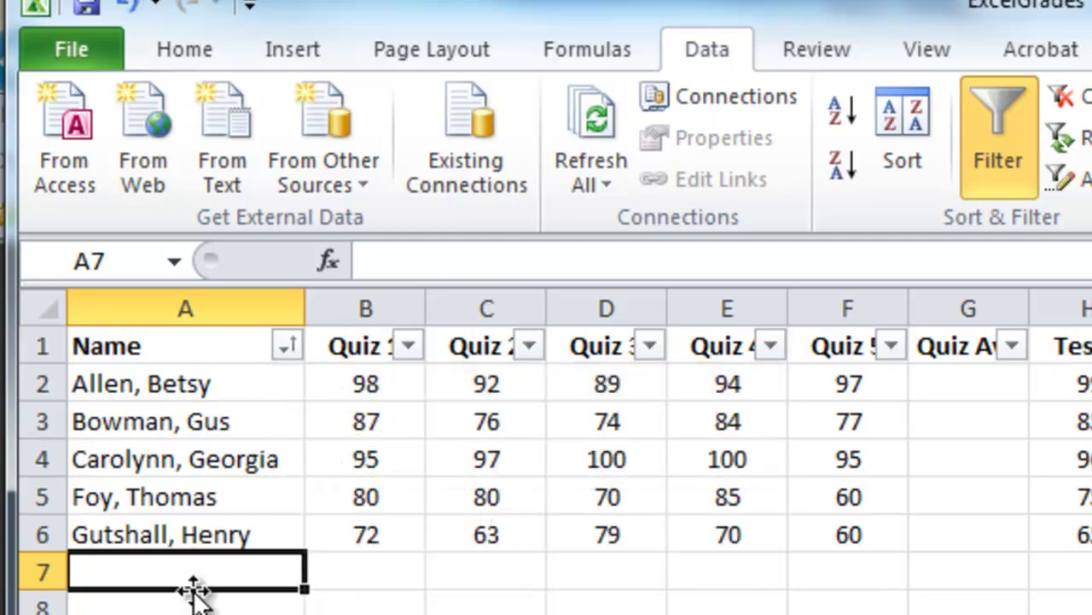
# Calculate the first student's quiz average in cell G2 with the formula =AVERAGE(B2:F2)
pyautogui.click(892, 578)
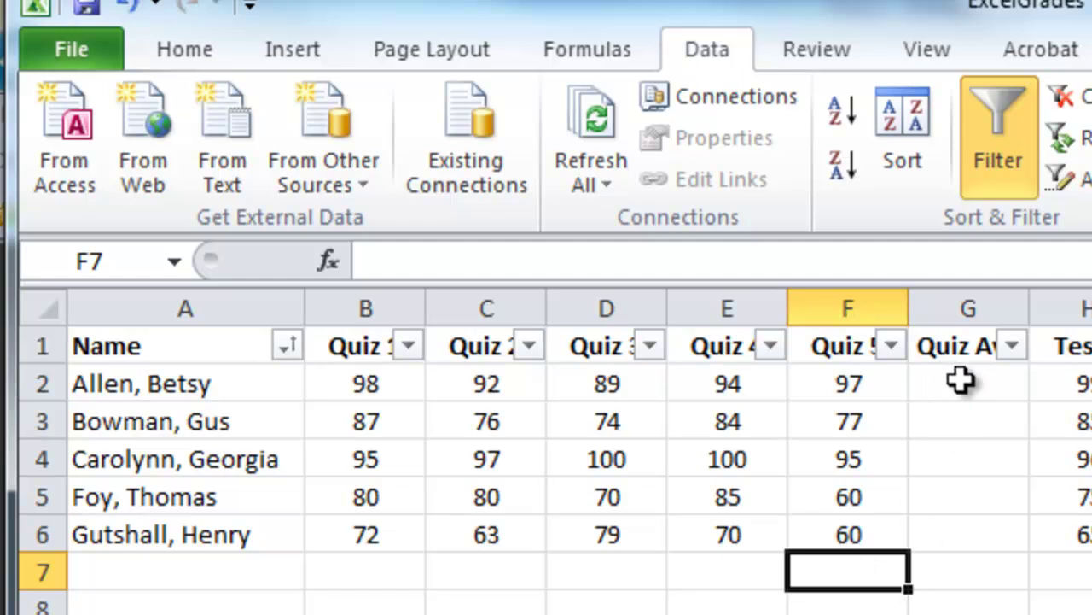
pyautogui.click(973, 384)
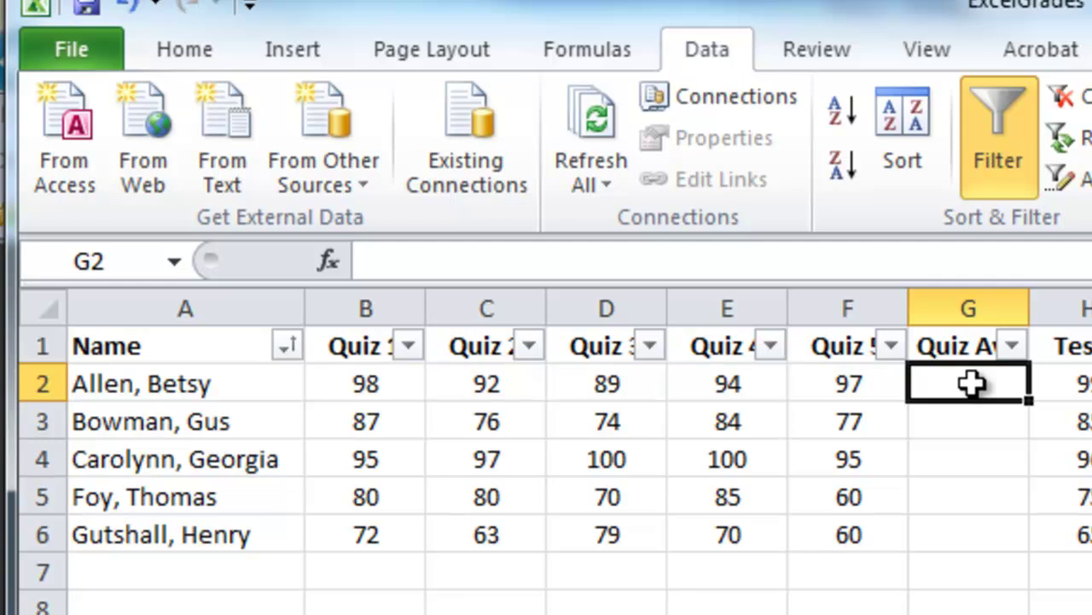
pyautogui.write('=')
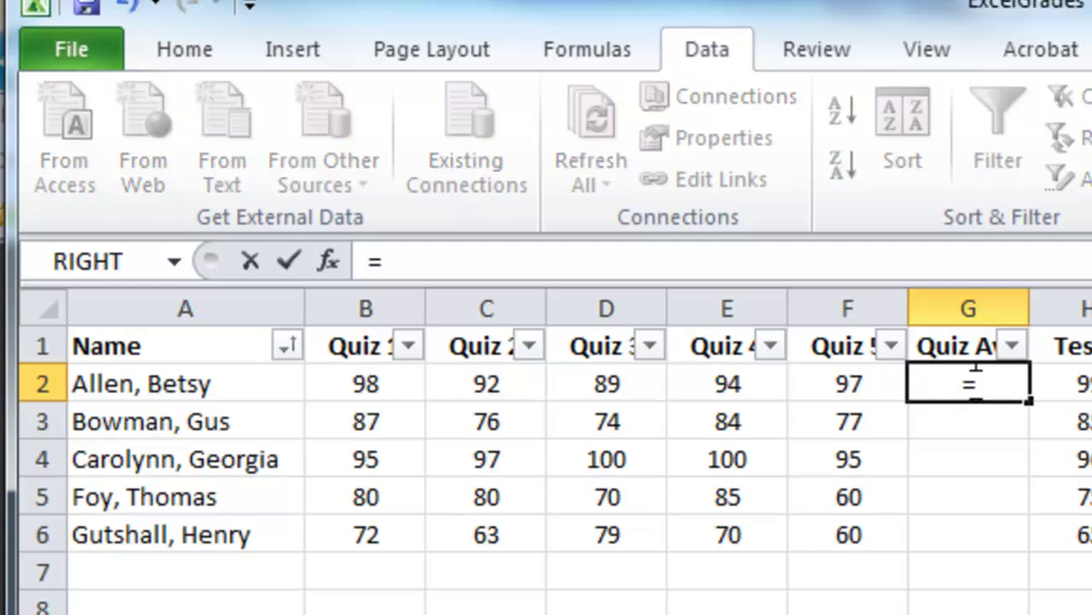
pyautogui.write('A')
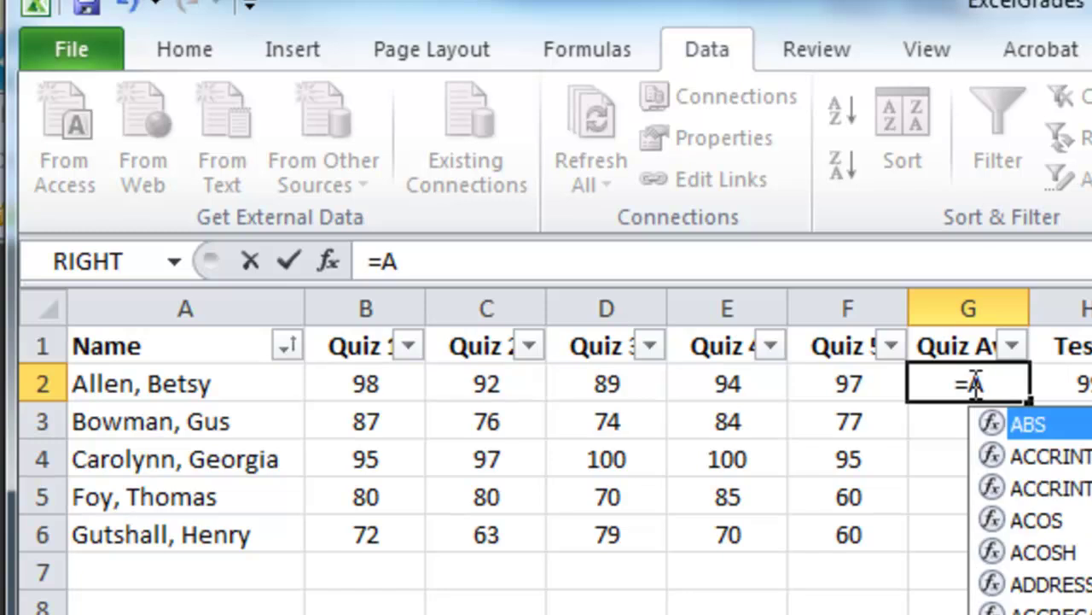
pyautogui.write('v')
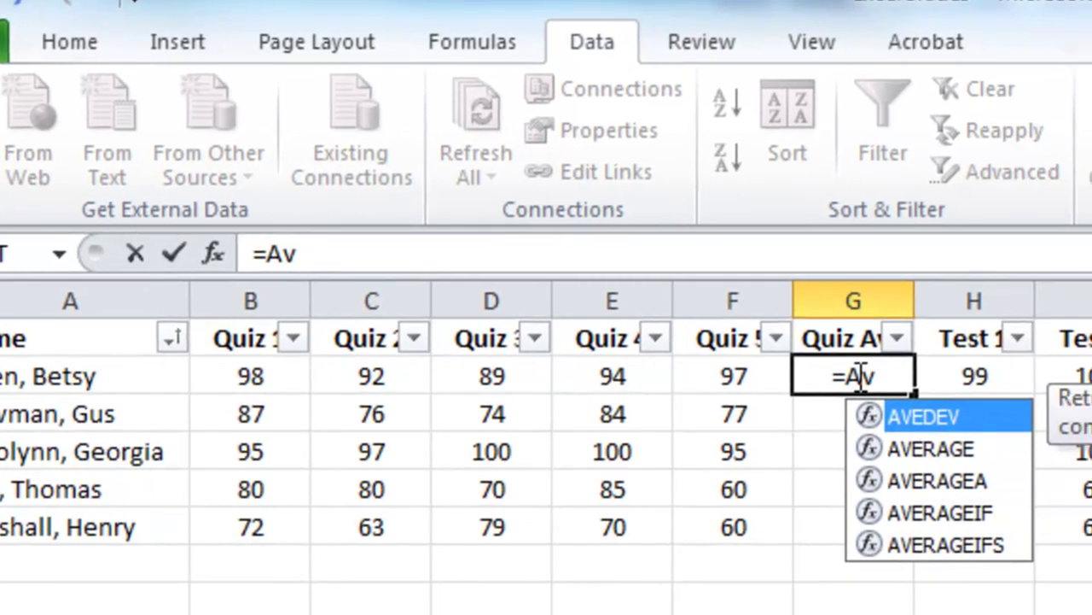
pyautogui.click(918, 447)
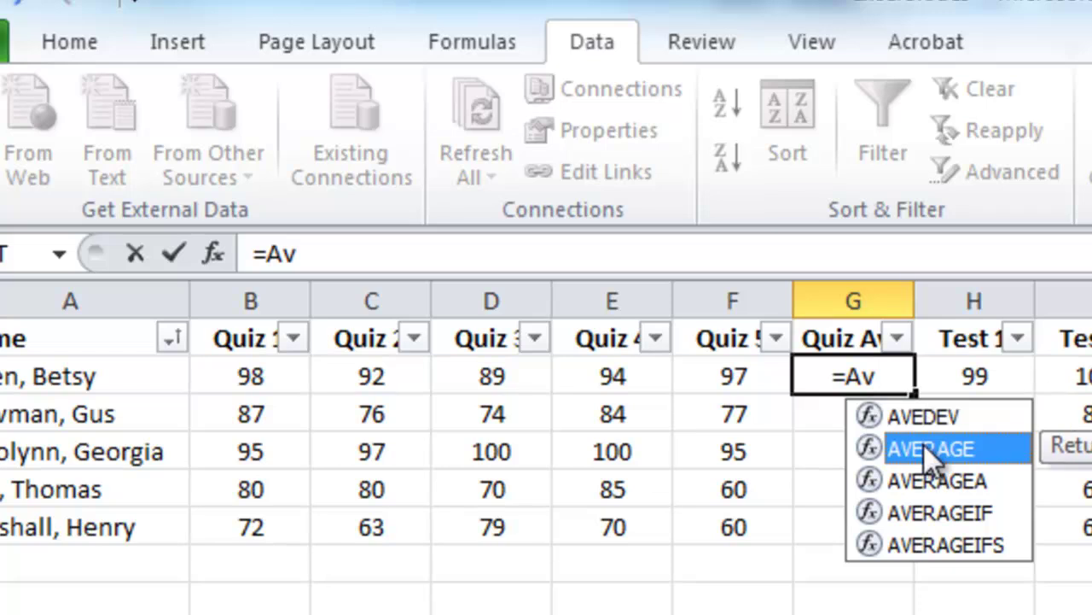
pyautogui.doubleClick(890, 444)
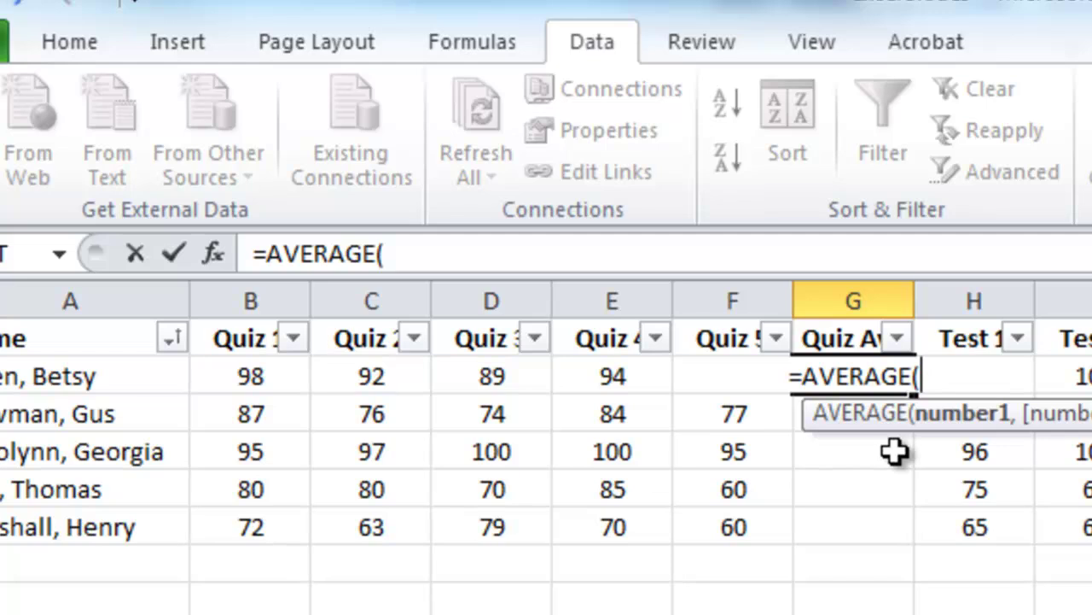
pyautogui.click(309, 375)
pyautogui.moveTo(309, 376); pyautogui.dragTo(724, 378)
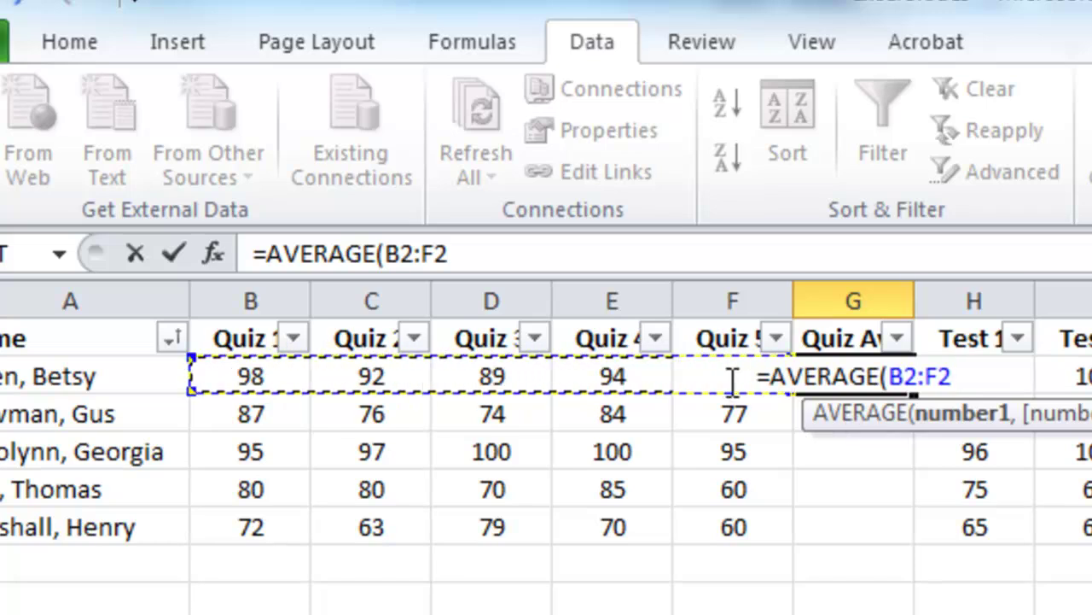
pyautogui.click(489, 254)
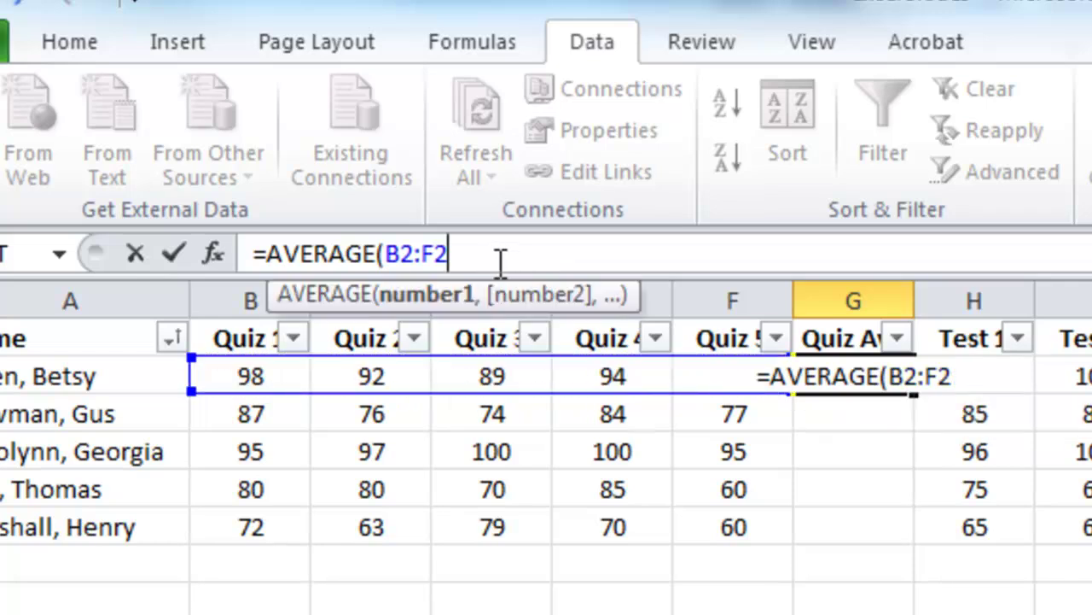
pyautogui.write(')')
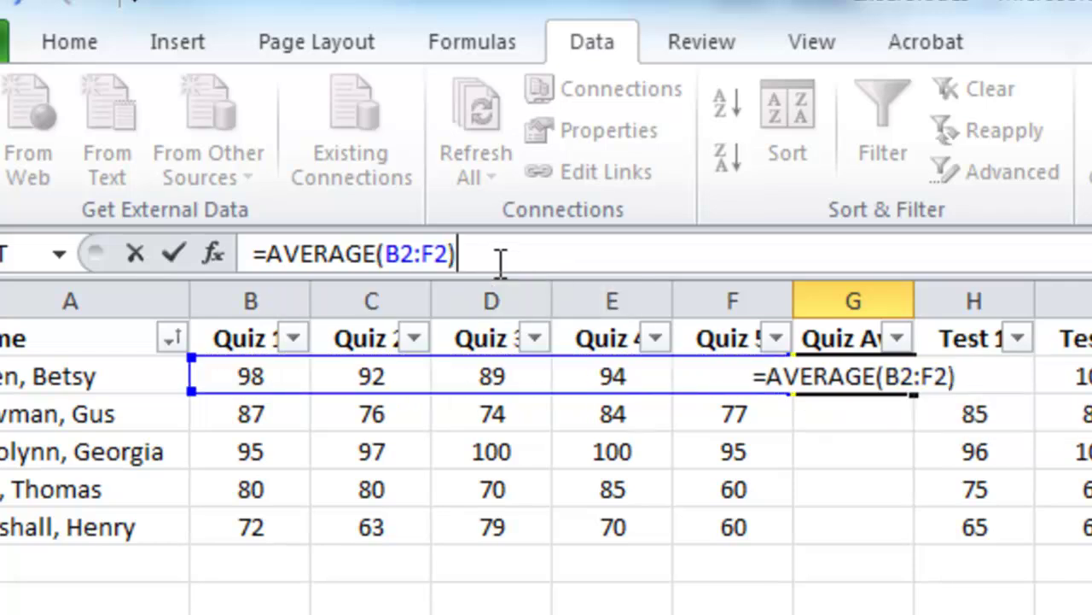
pyautogui.press('Return')
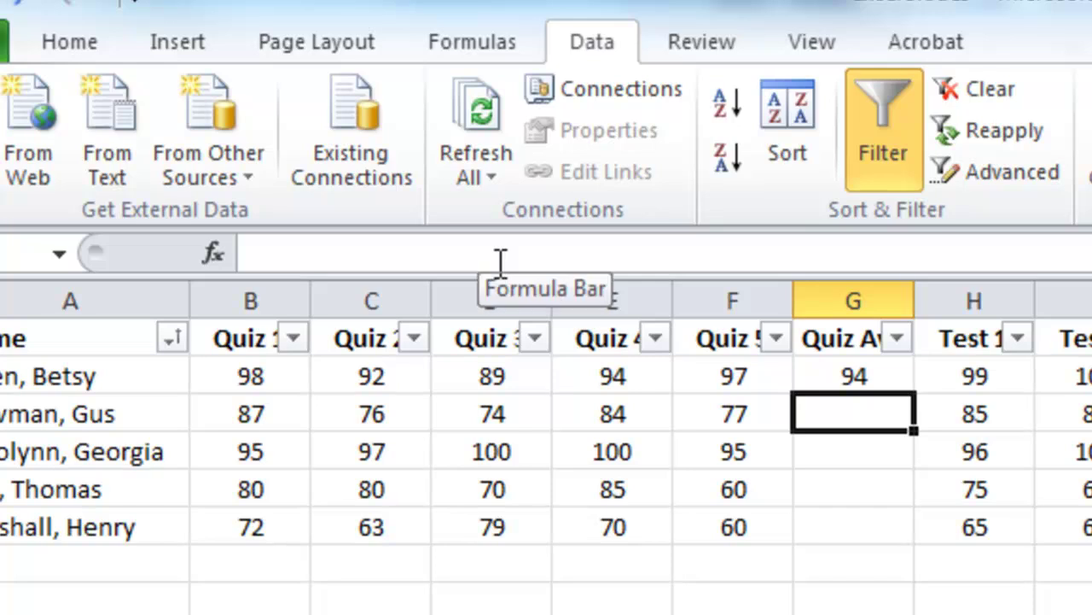
# Fill the quiz average formula from G2 down to G6 and format column G as Number with 1 decimal place
pyautogui.click(871, 379)
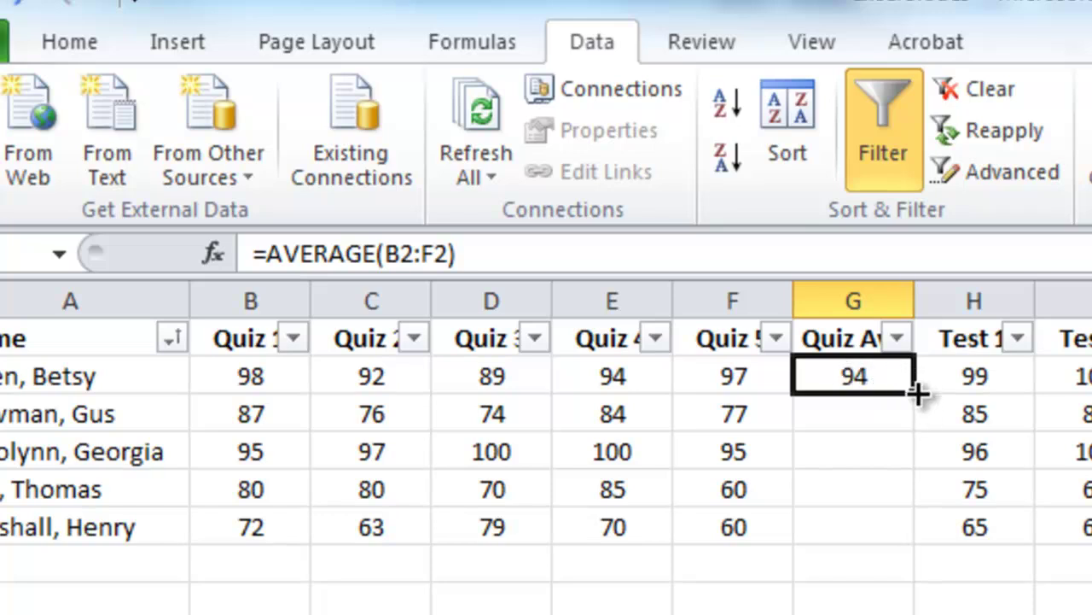
pyautogui.moveTo(918, 392); pyautogui.dragTo(911, 542)
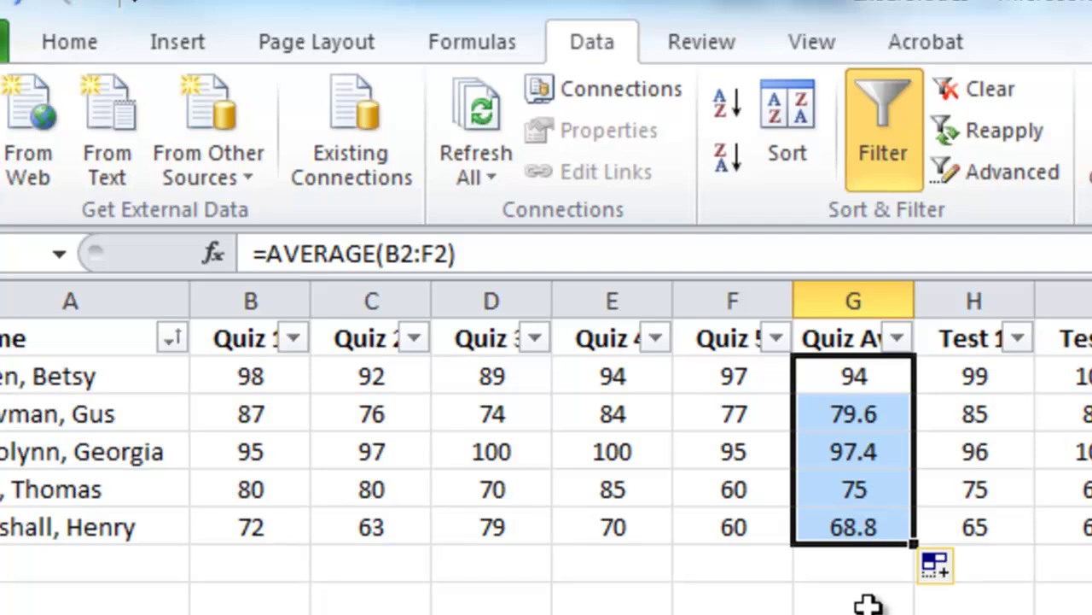
pyautogui.click(856, 299)
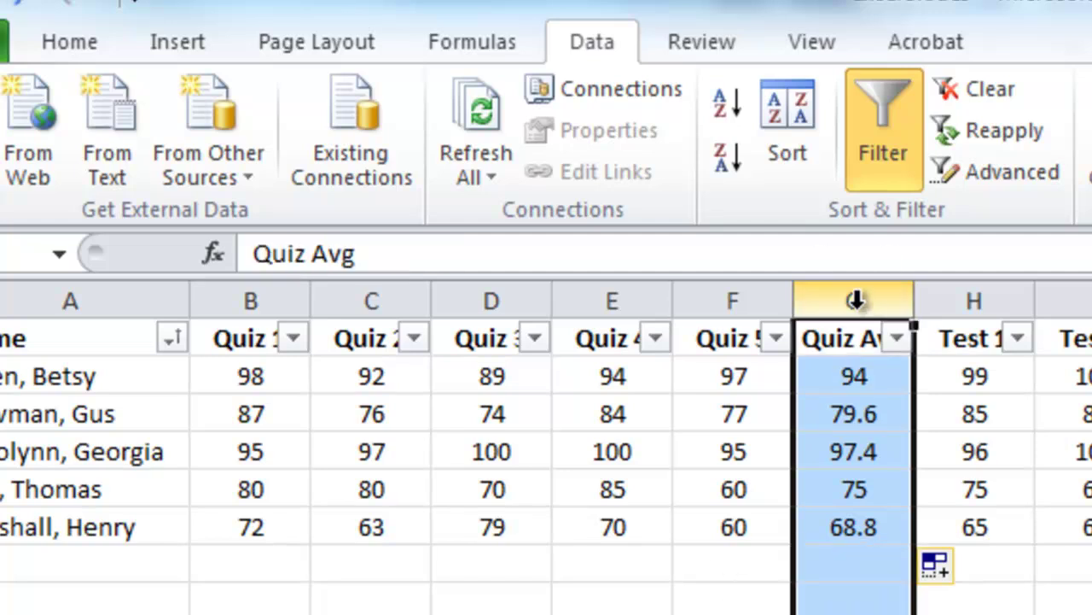
pyautogui.rightClick(843, 525)
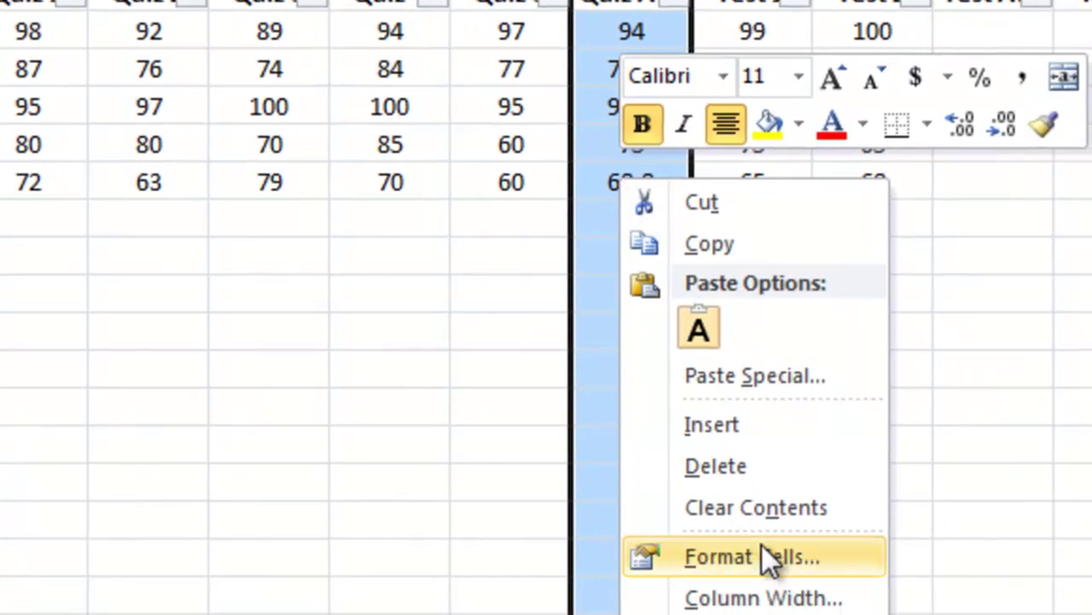
pyautogui.click(794, 603)
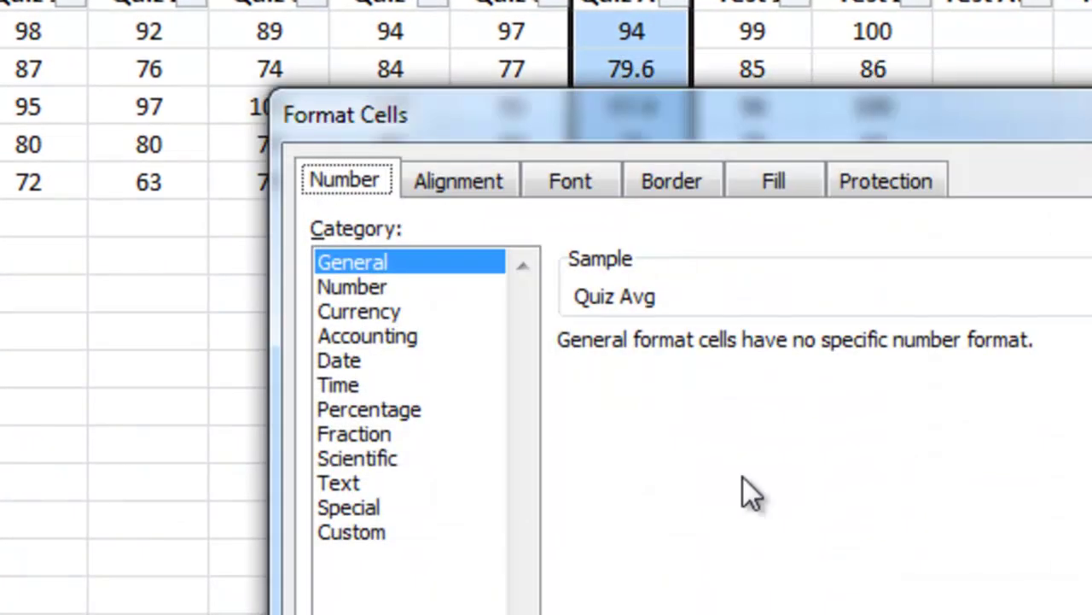
pyautogui.click(376, 288)
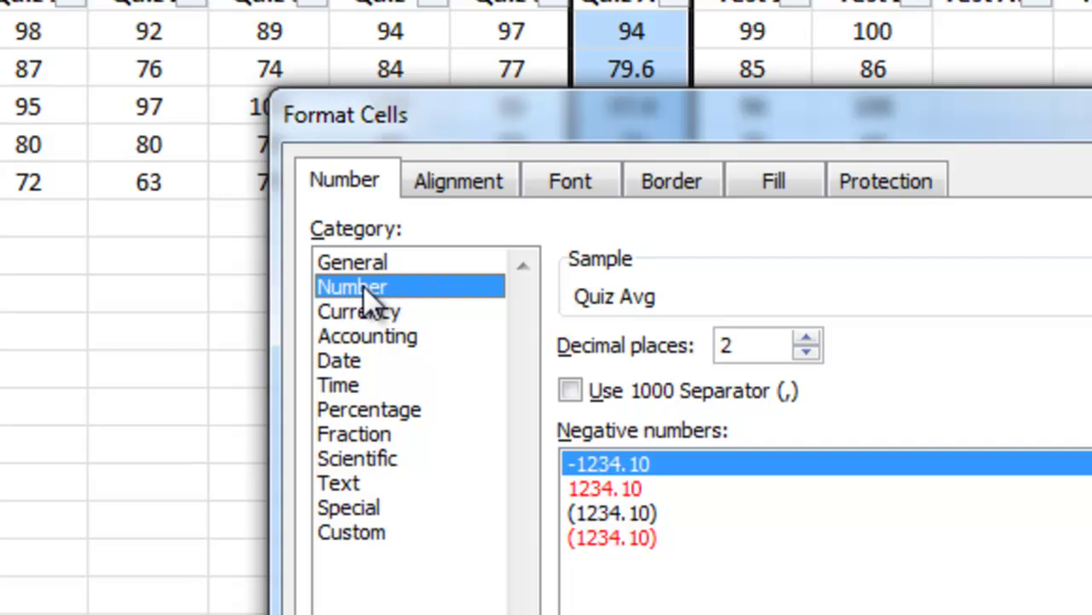
pyautogui.click(807, 352)
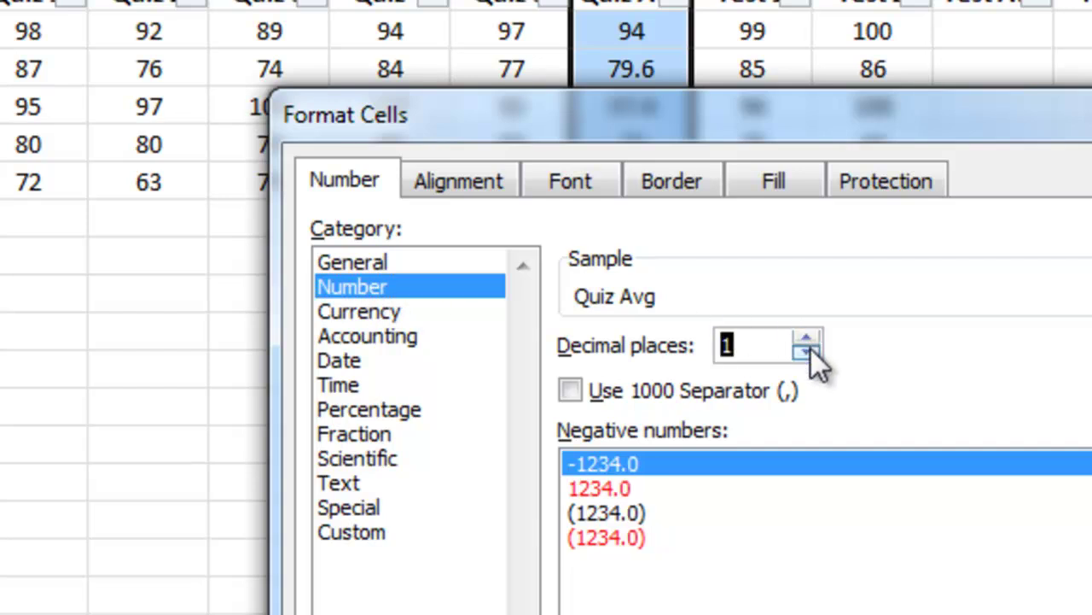
pyautogui.press('Return')
pyautogui.click(514, 242)
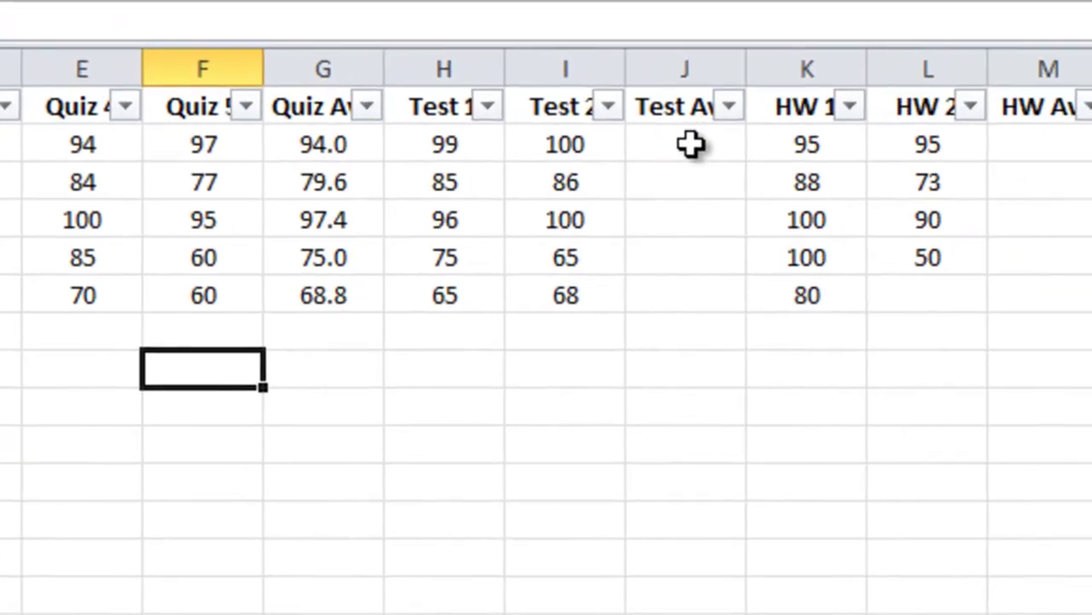
# Calculate the first student's test average in cell J2 with the formula =AVERAGE(H2:I2)
pyautogui.click(690, 145)
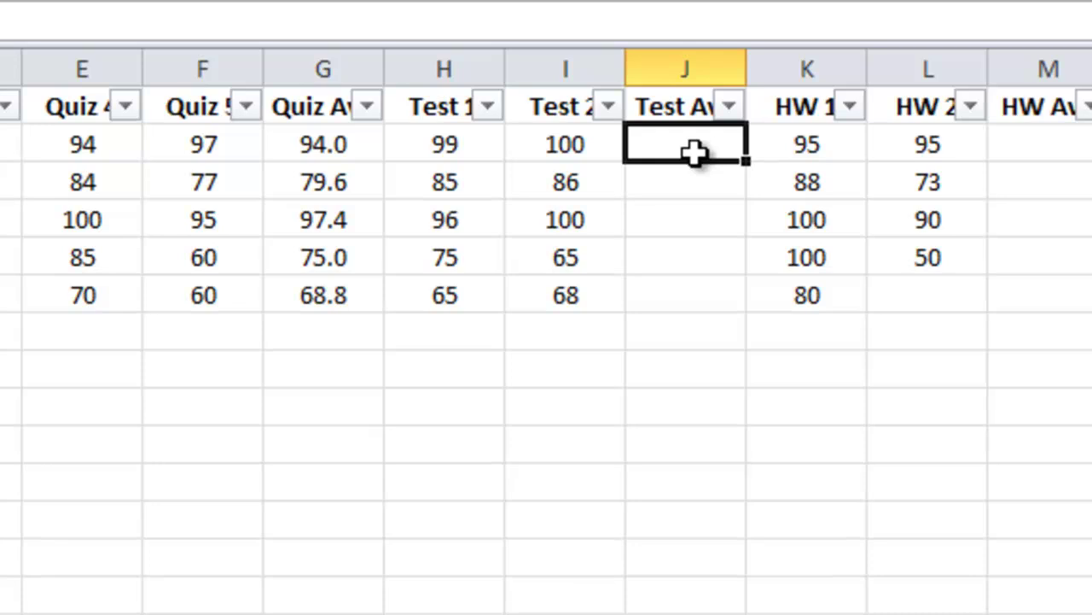
pyautogui.write('=')
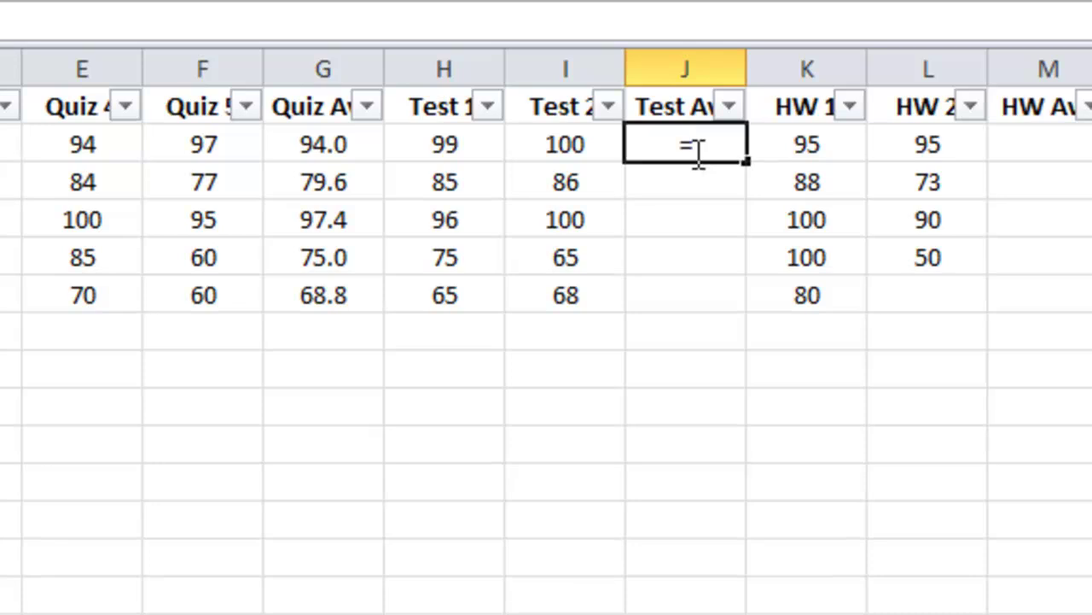
pyautogui.write('average')
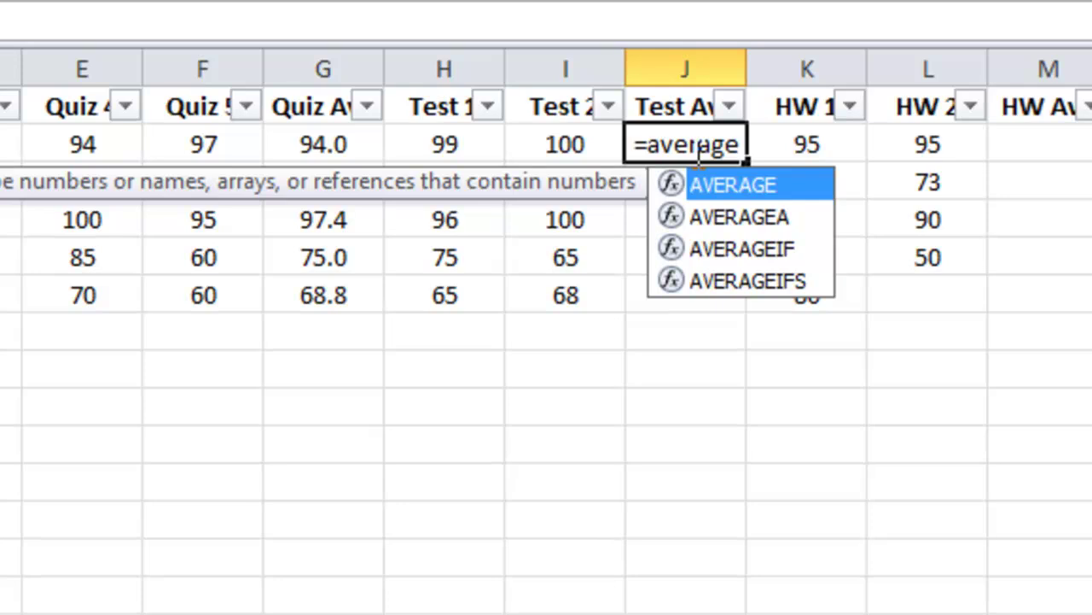
pyautogui.write('(')
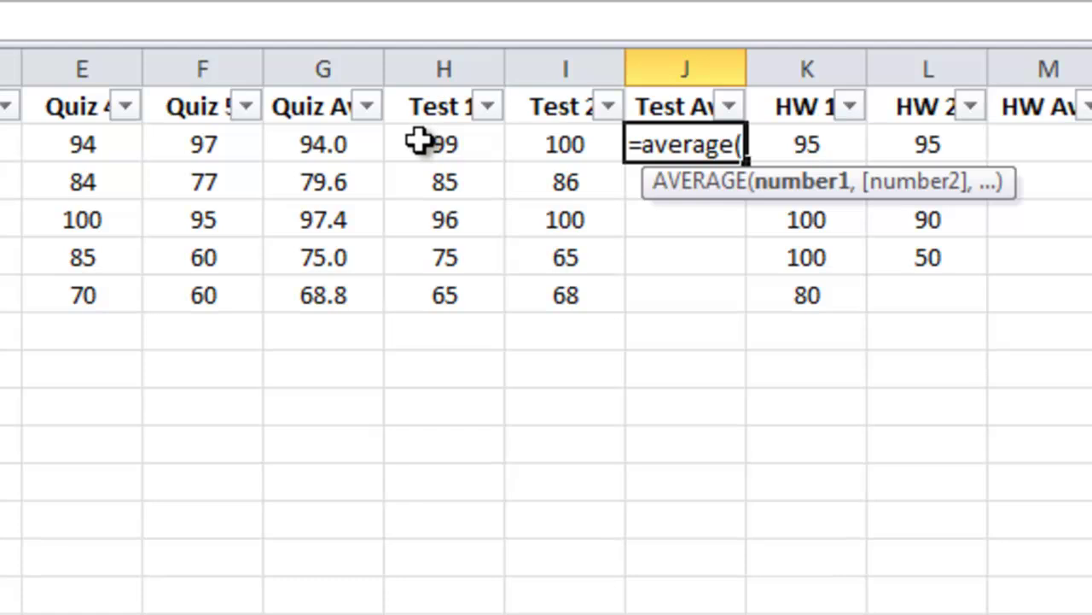
pyautogui.moveTo(424, 139); pyautogui.dragTo(570, 142)
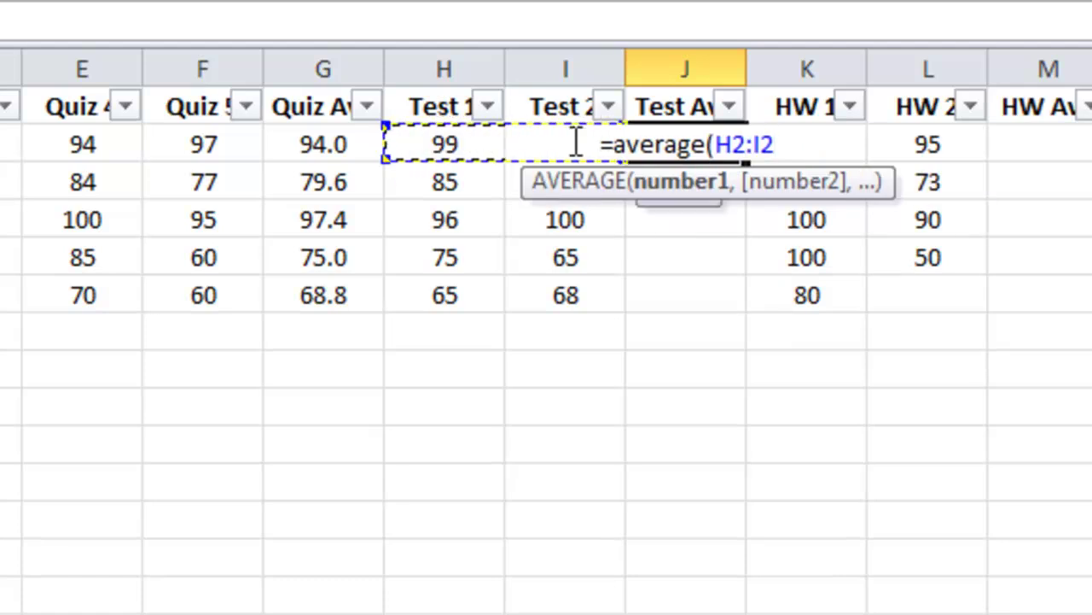
pyautogui.write(')')
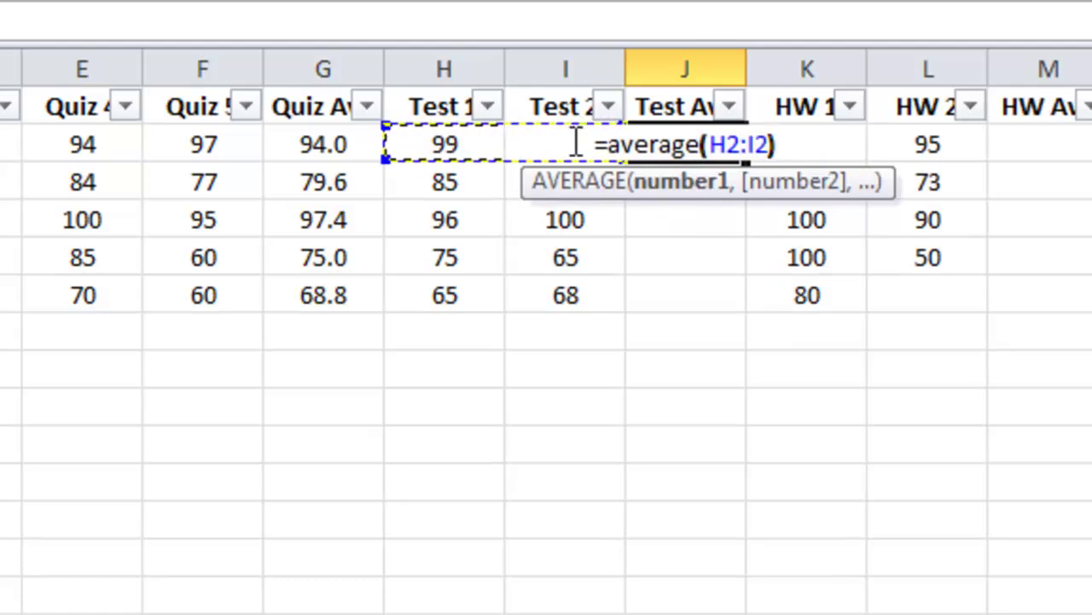
pyautogui.press('Return')
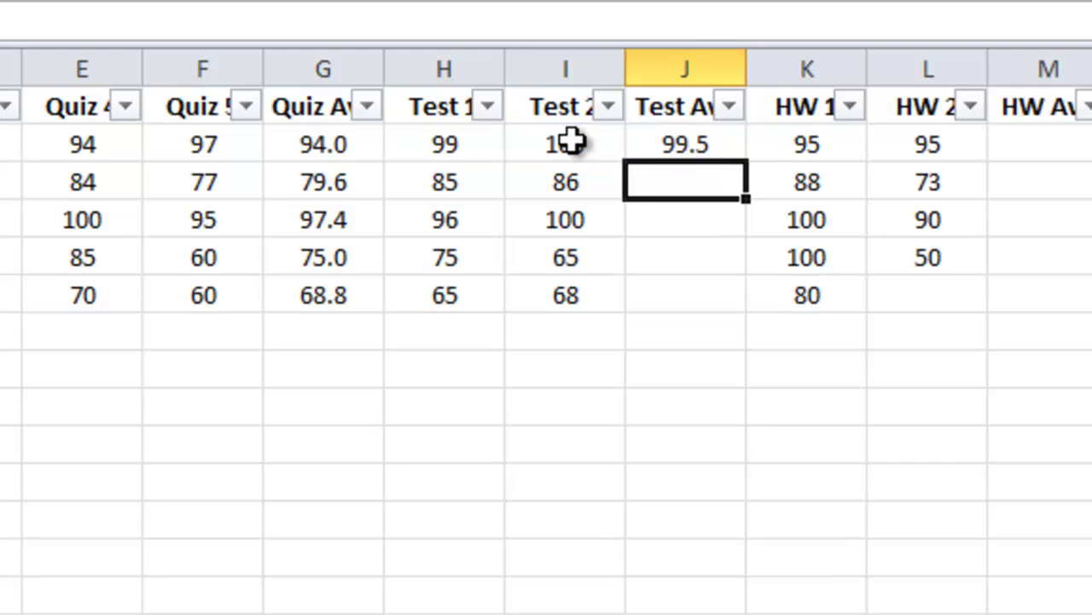
# Fill the test average formula from J2 down through J6 for the remaining students
pyautogui.click(712, 146)
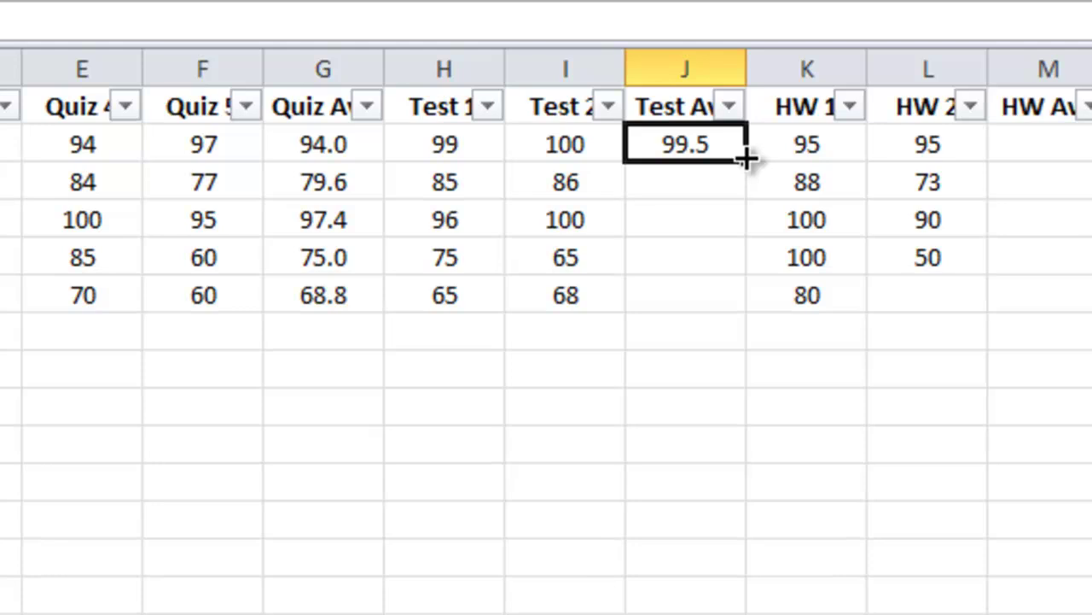
pyautogui.moveTo(744, 162); pyautogui.dragTo(738, 311)
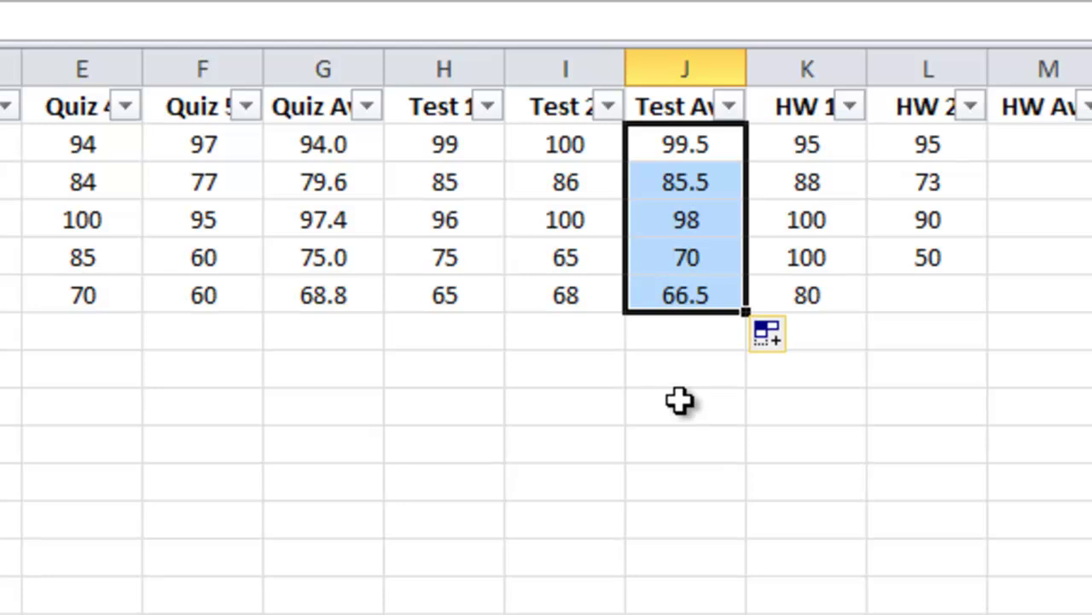
pyautogui.click(698, 337)
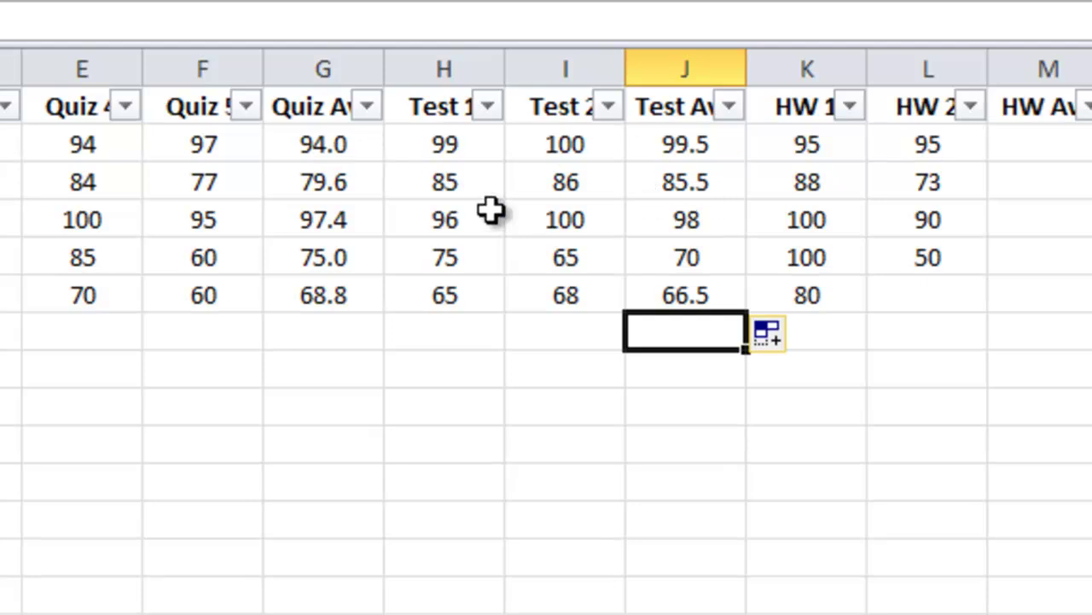
# Copy the number formatting of quiz average cell G2 onto the test averages in J2:J6 with Format Painter
pyautogui.click(310, 149)
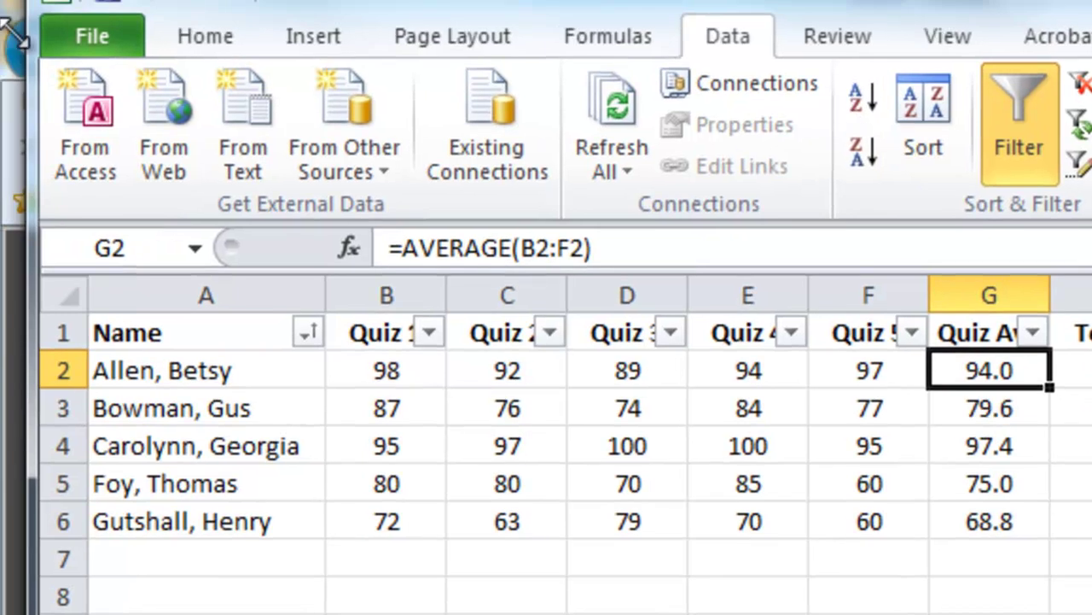
pyautogui.click(201, 41)
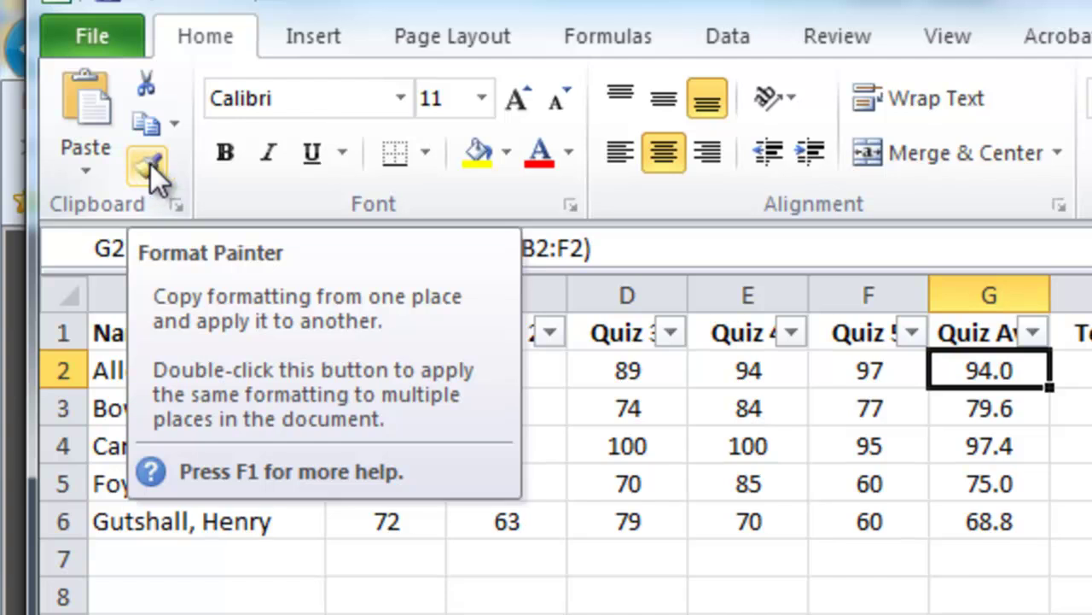
pyautogui.click(151, 164)
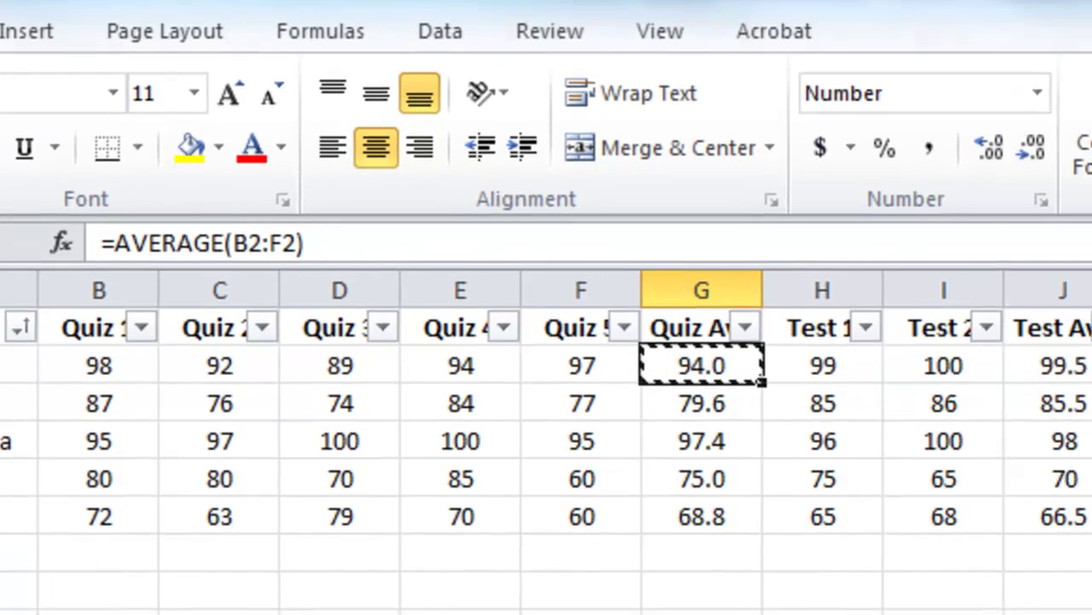
pyautogui.moveTo(586, 357)
pyautogui.mouseDown()
pyautogui.moveTo(622, 402)
pyautogui.moveTo(615, 523)
pyautogui.mouseUp()
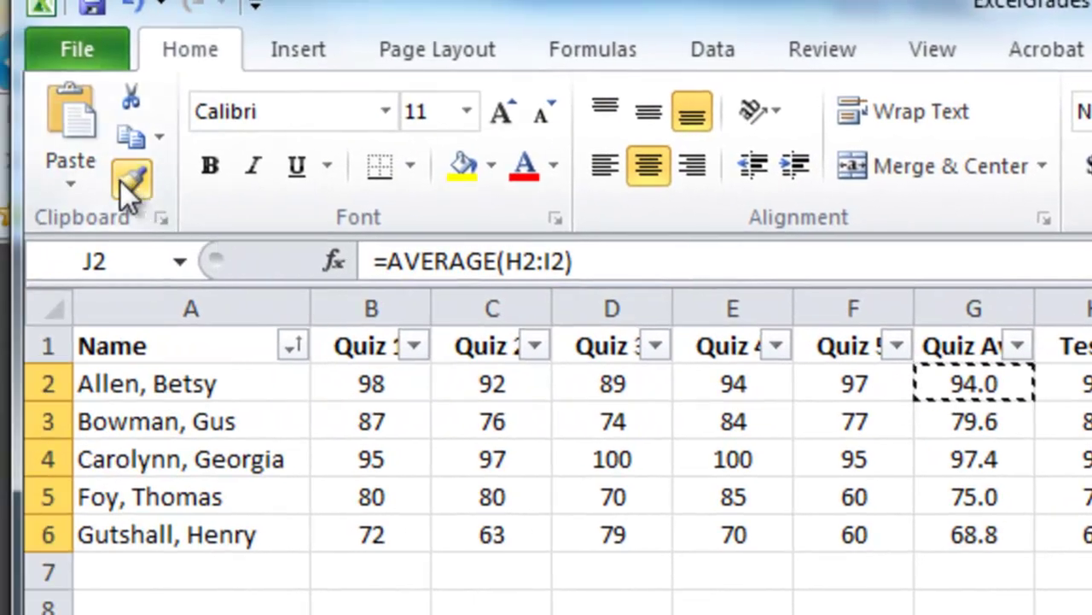
pyautogui.click(128, 179)
pyautogui.click(751, 608)
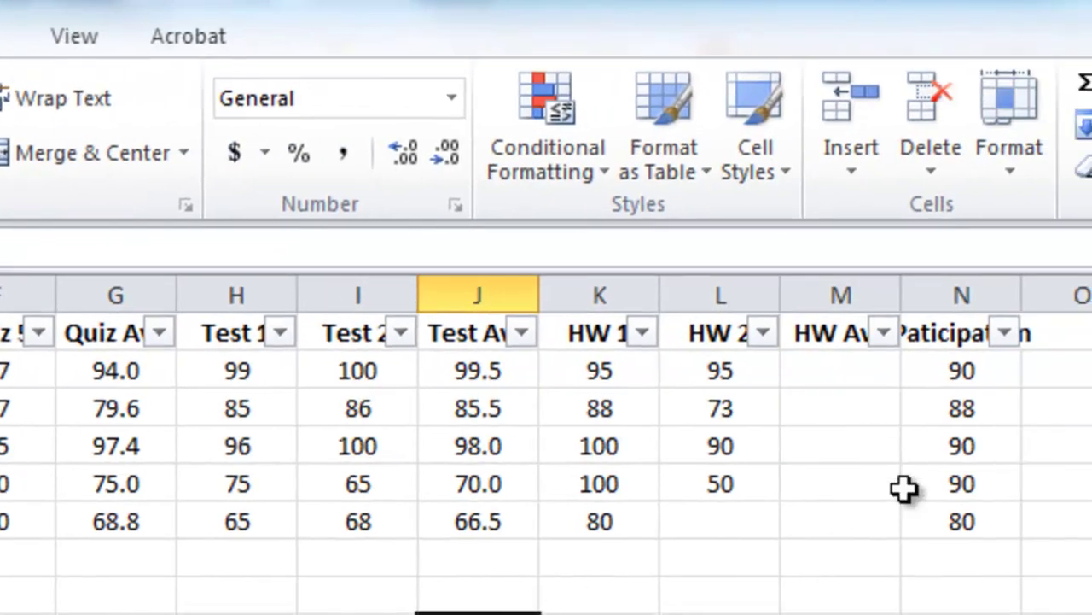
# Calculate the first student's homework average in cell M2 with the formula =AVERAGE(K2:L2)
pyautogui.click(825, 369)
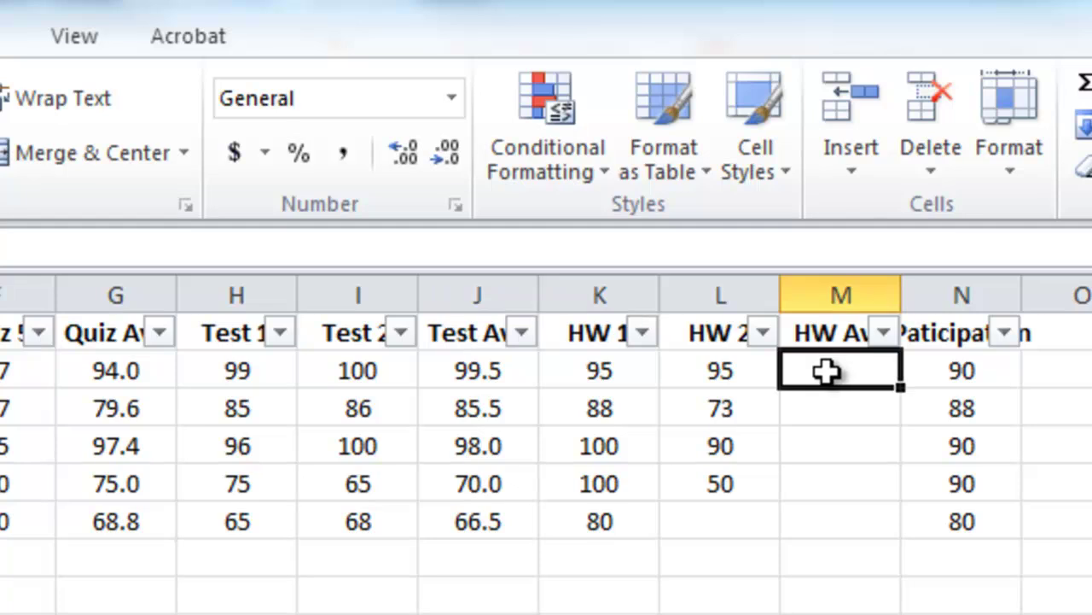
pyautogui.write('=')
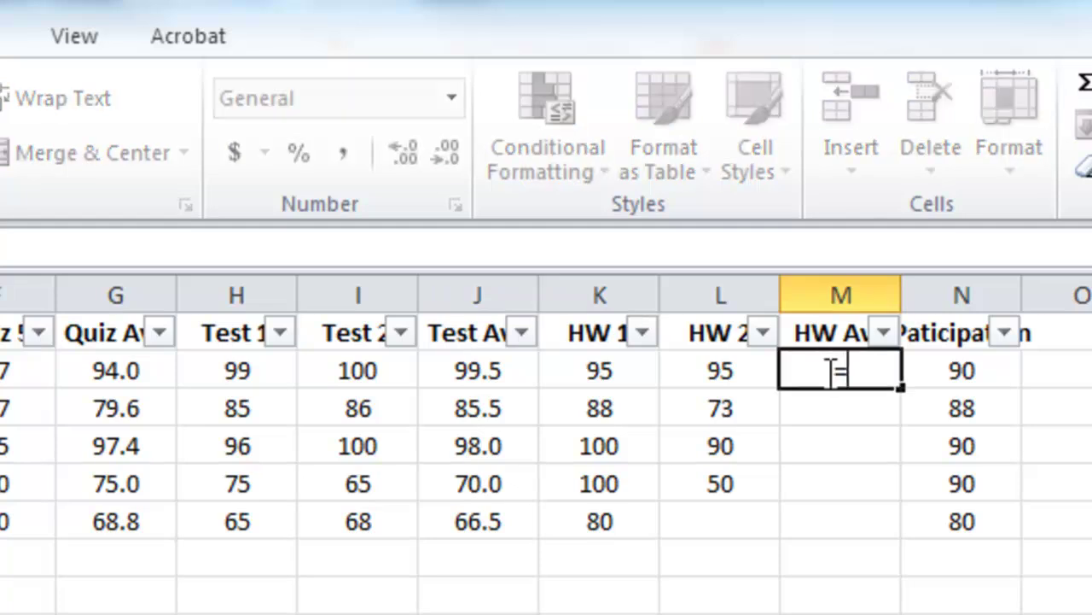
pyautogui.write('av')
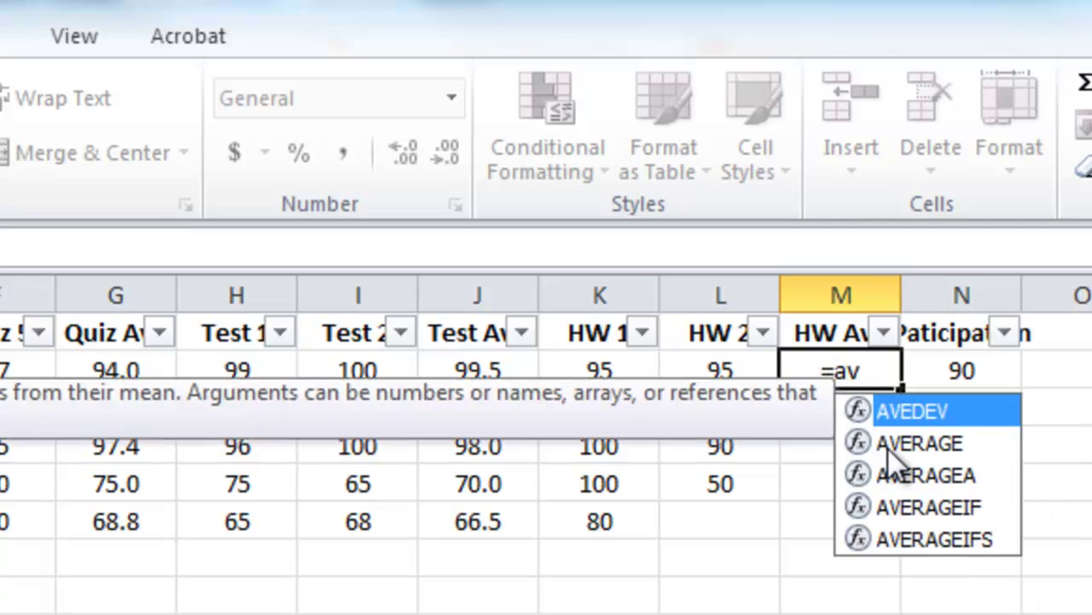
pyautogui.doubleClick(899, 443)
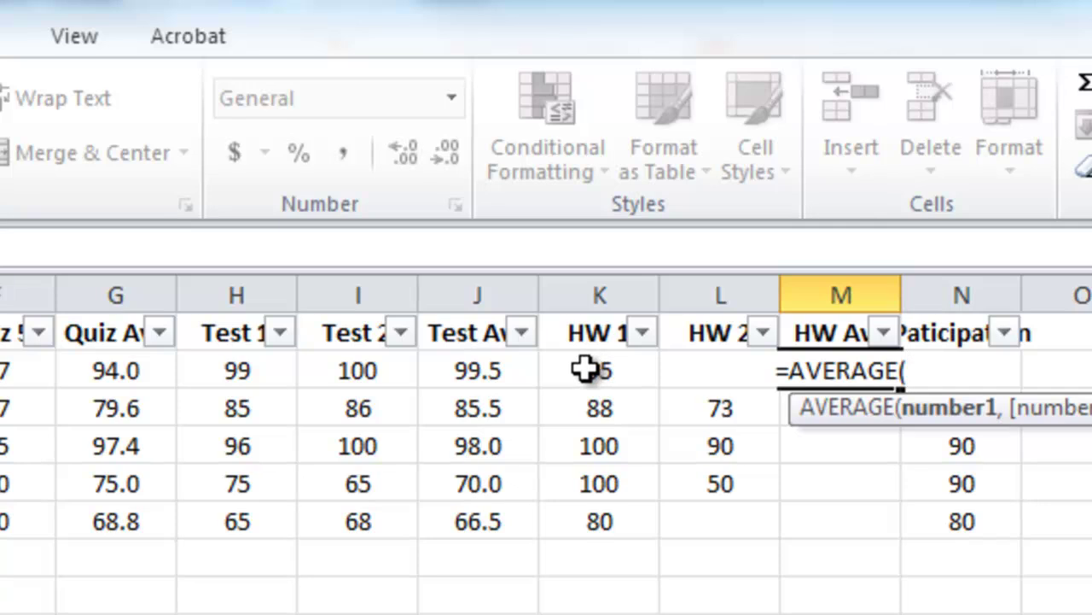
pyautogui.moveTo(578, 369); pyautogui.dragTo(697, 363)
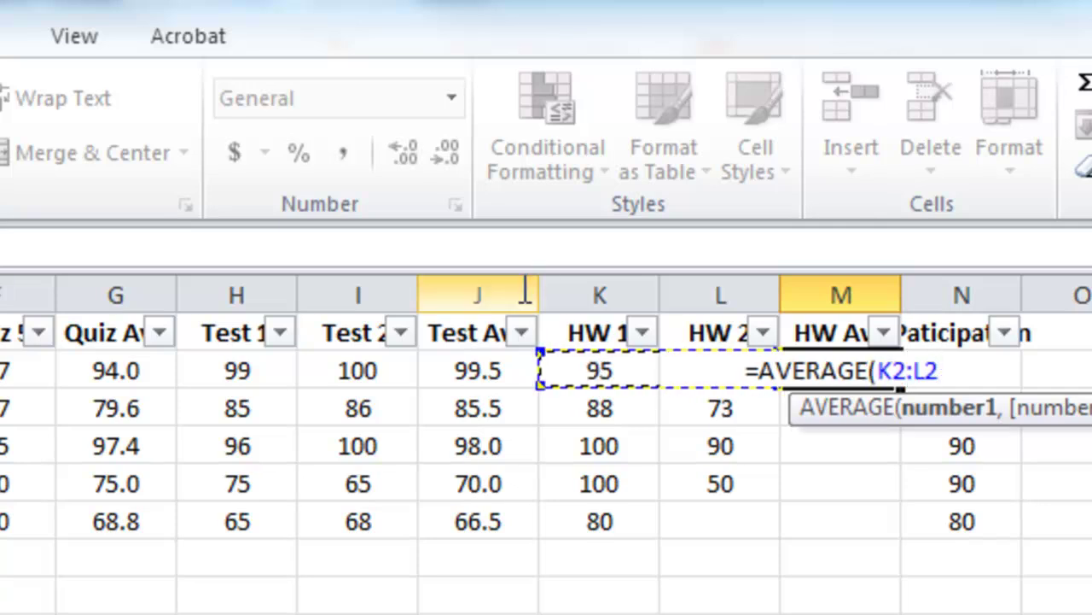
pyautogui.press('F2')
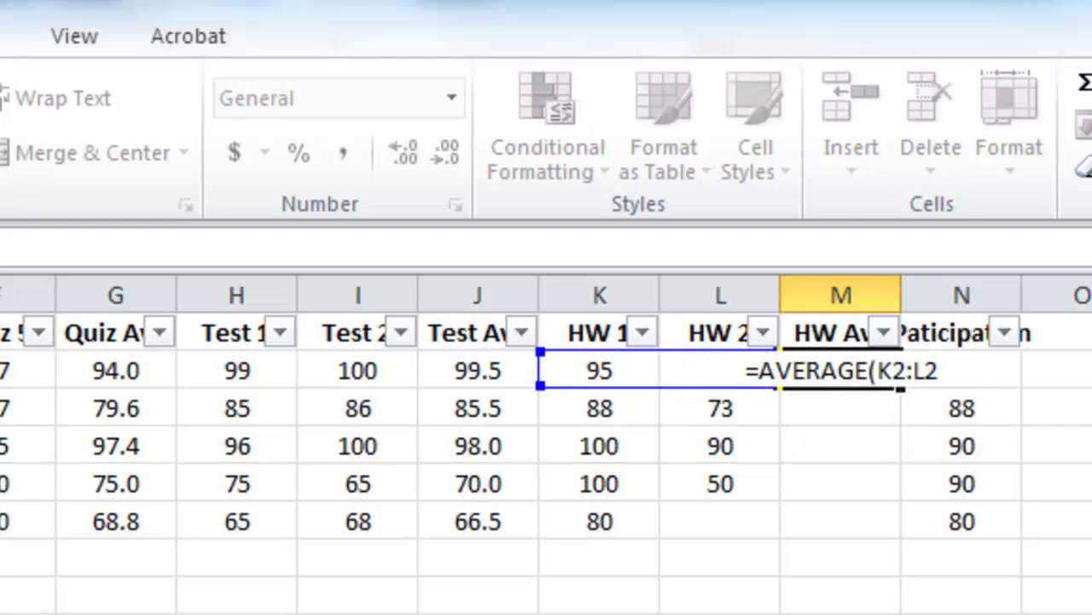
pyautogui.write(')')
pyautogui.press('Return')
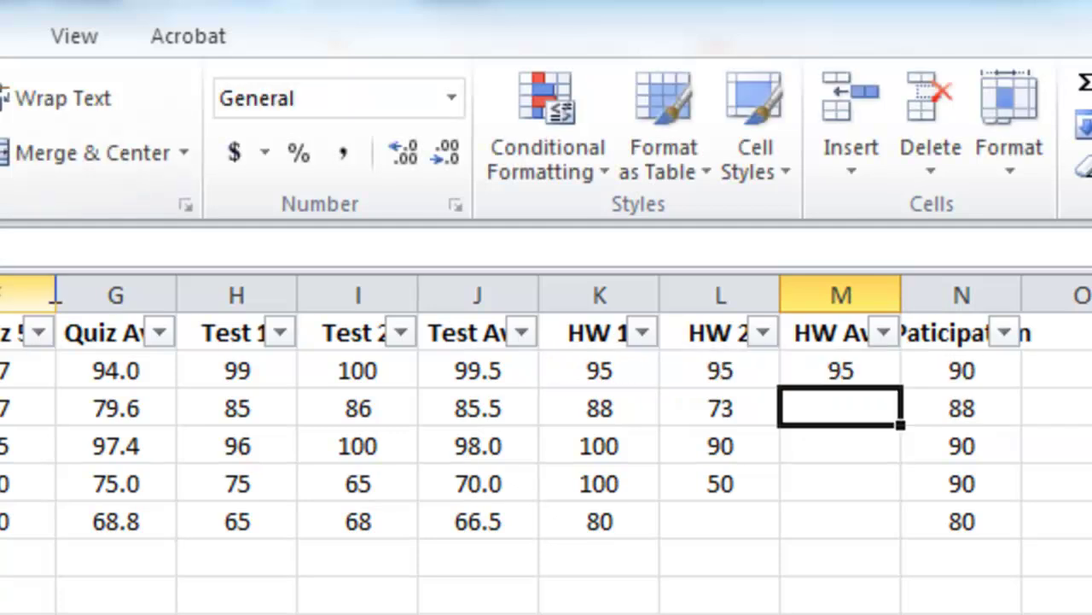
# Fill the homework average formula from M2 down to M6 and format these cells as Number with 1 decimal place
pyautogui.click(821, 362)
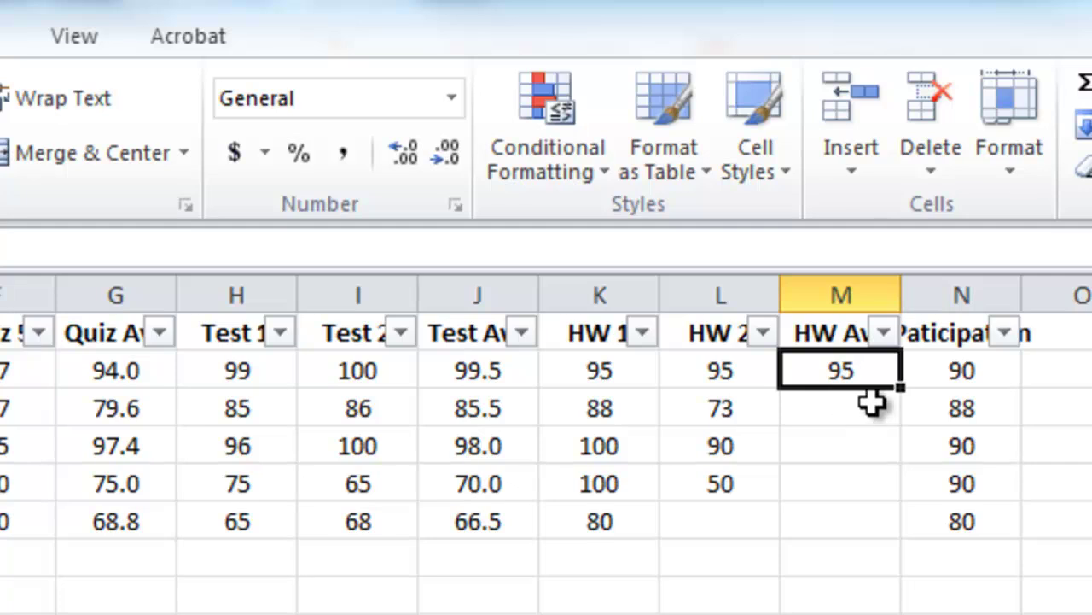
pyautogui.moveTo(898, 386); pyautogui.dragTo(903, 546)
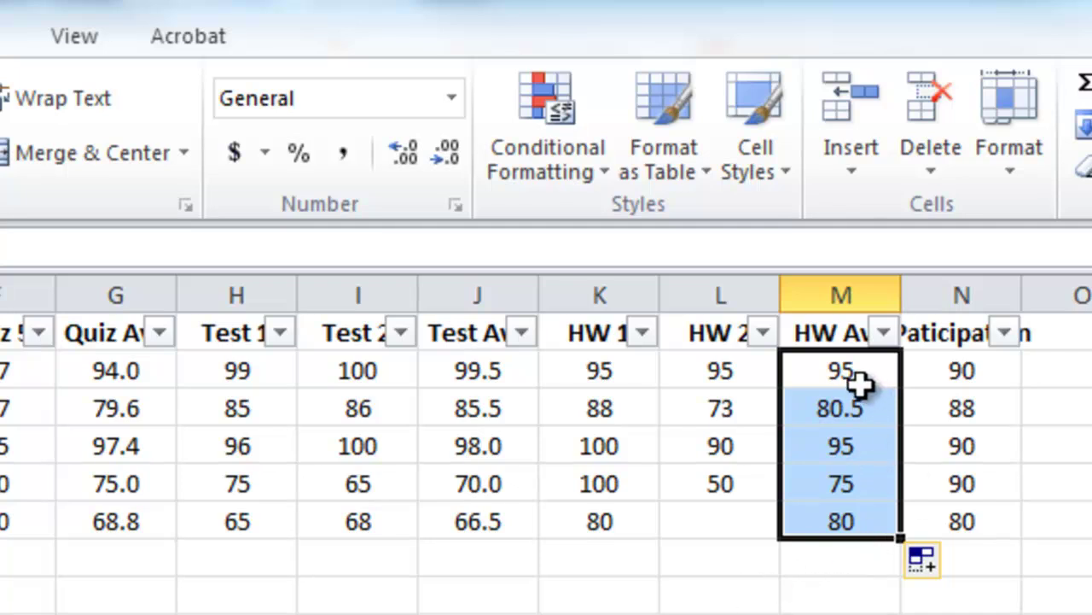
pyautogui.rightClick(875, 433)
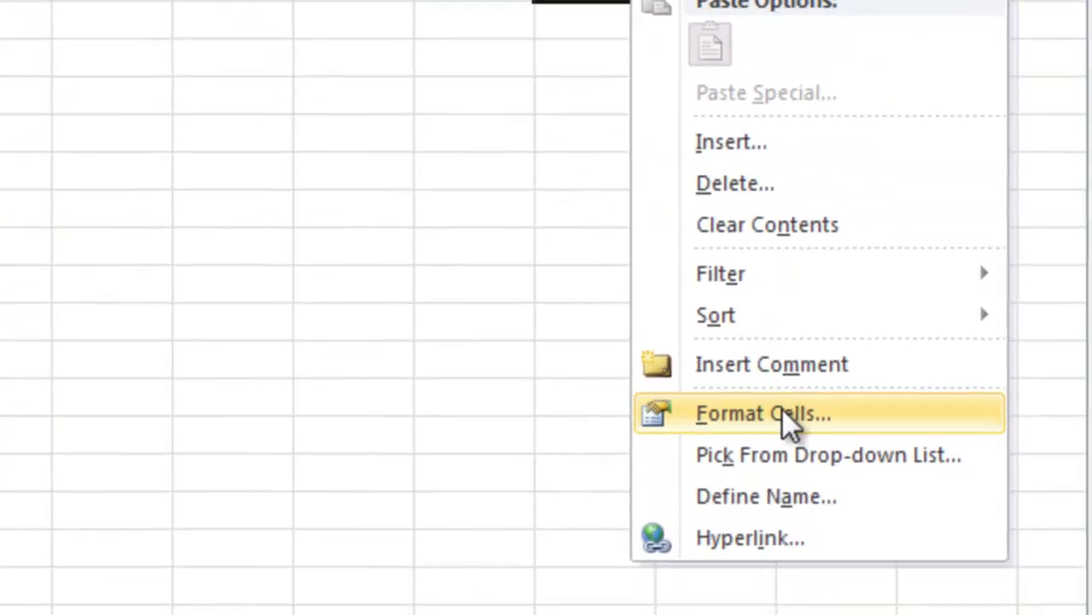
pyautogui.click(1029, 614)
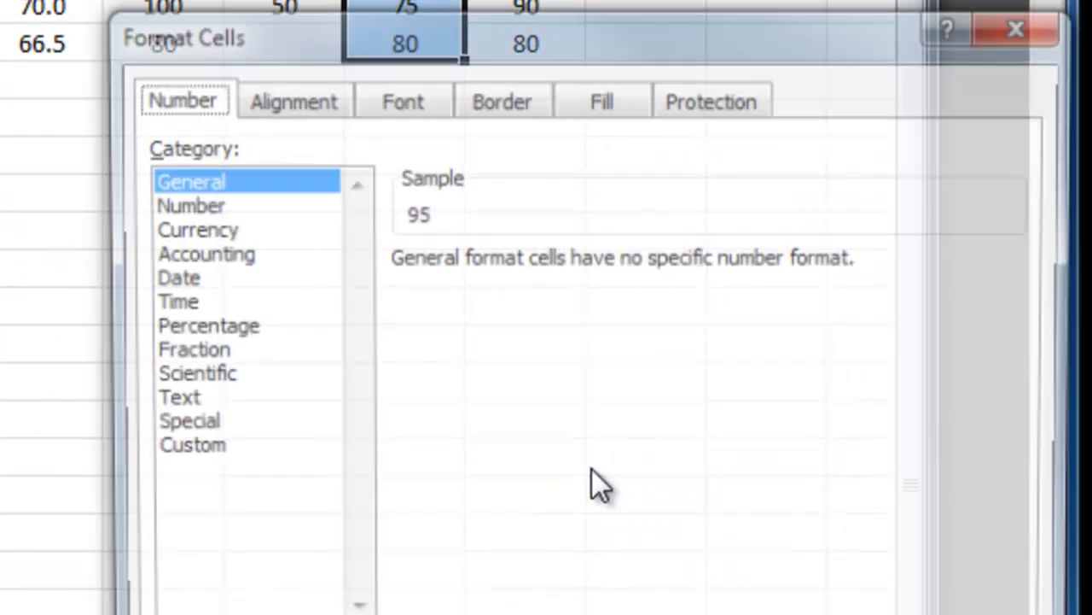
pyautogui.click(188, 204)
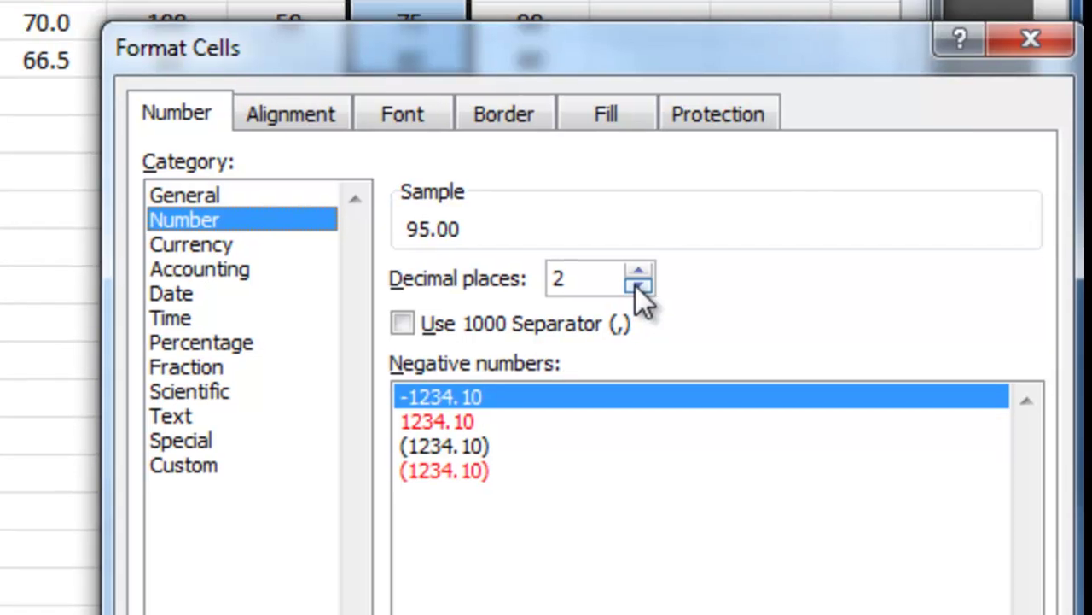
pyautogui.click(637, 286)
pyautogui.press('Return')
pyautogui.click(547, 585)
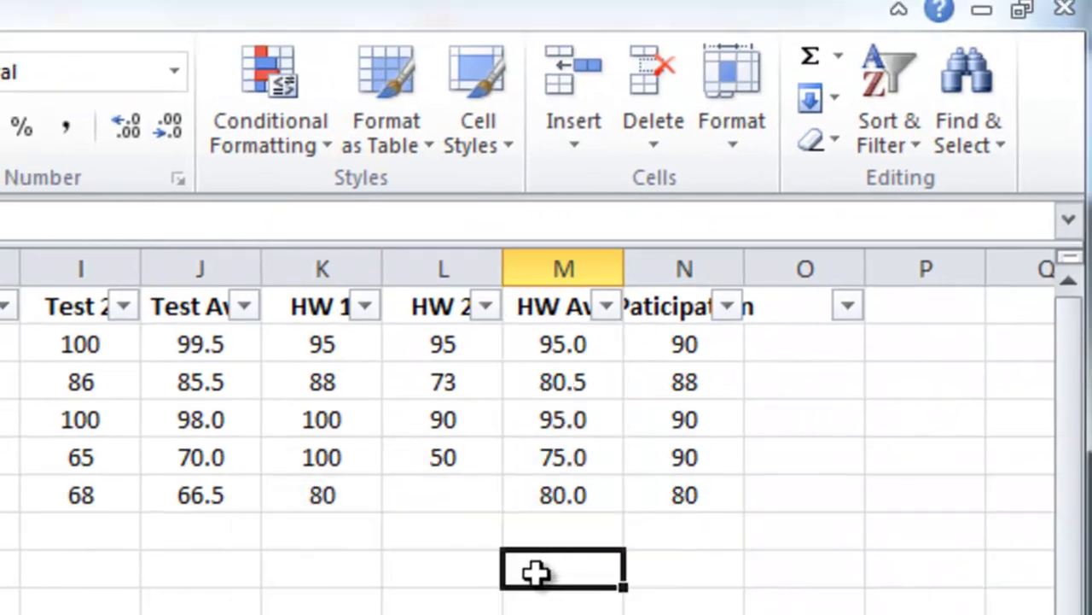
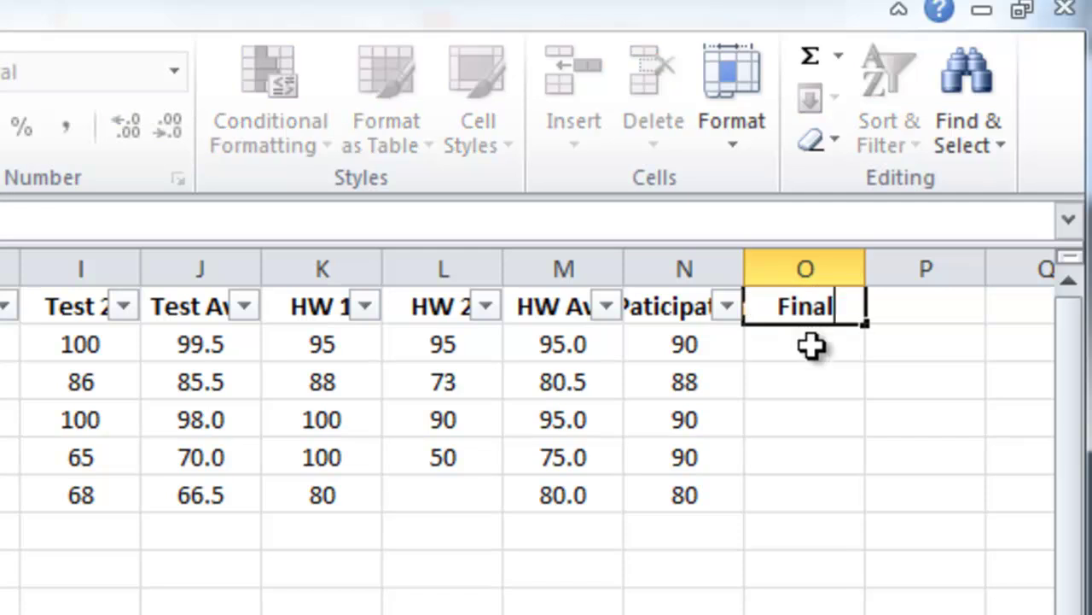
# Enter the heading Final in O1 and calculate the first student's weighted grade in O2 with =G2*0.2+J2*0.6+M2*0.1+N2*0.1
pyautogui.press('Return')
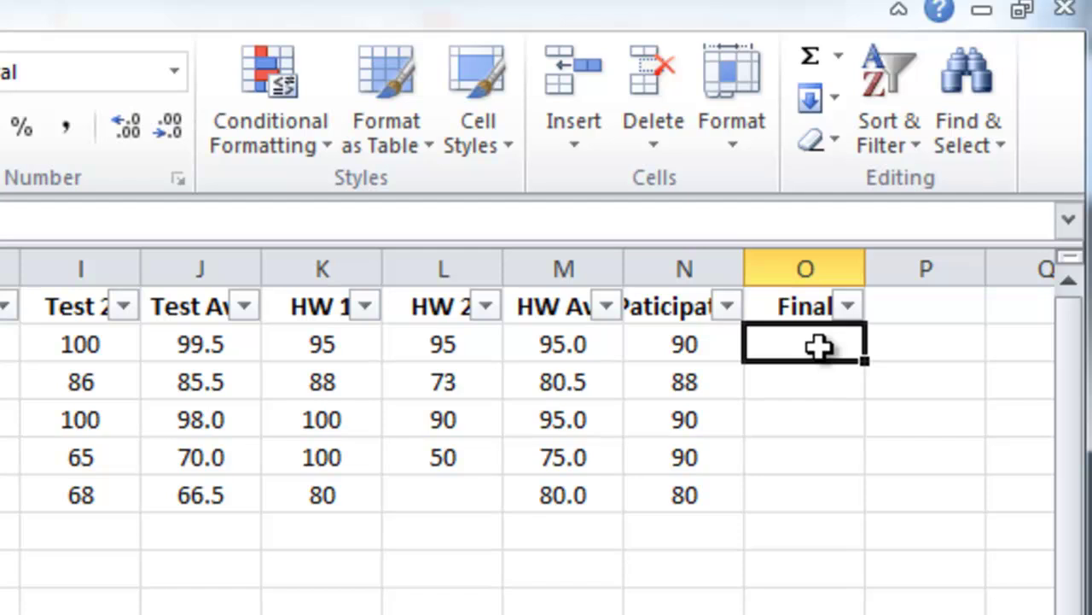
pyautogui.write('=')
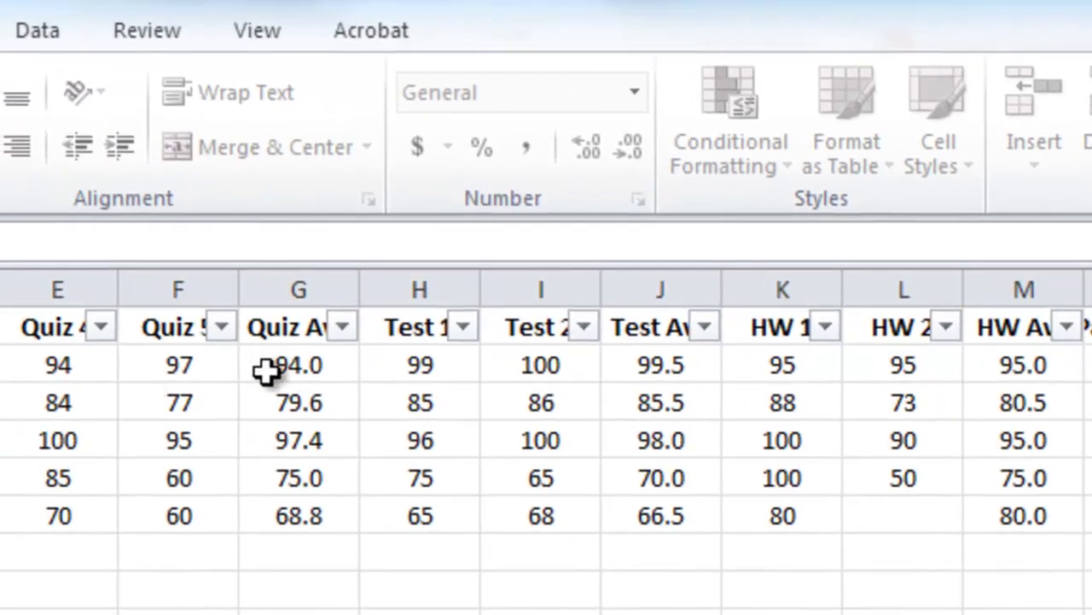
pyautogui.click(264, 368)
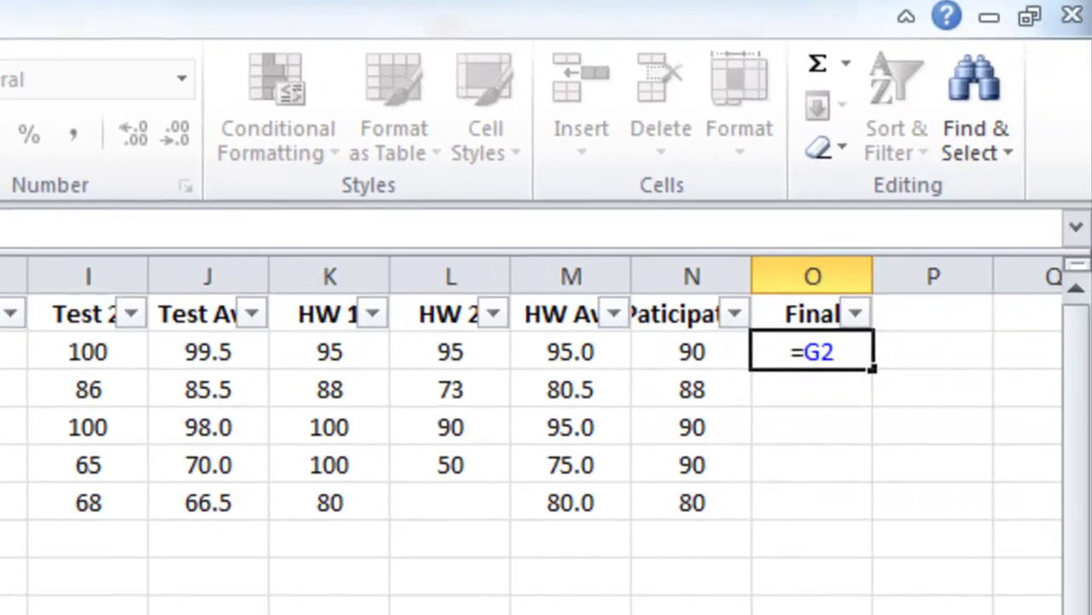
pyautogui.write('*')
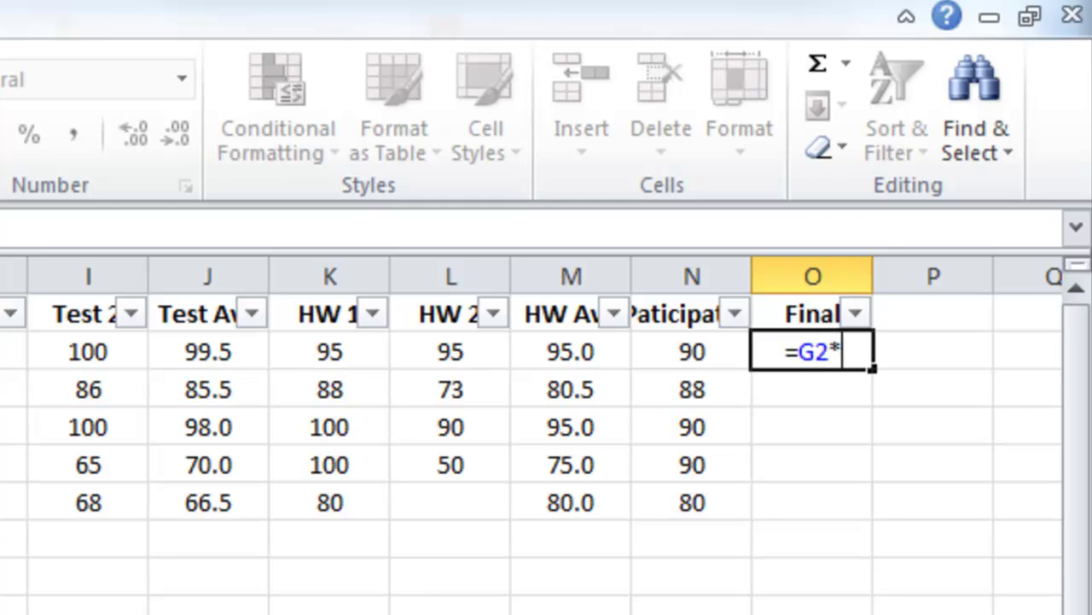
pyautogui.write('0.2')
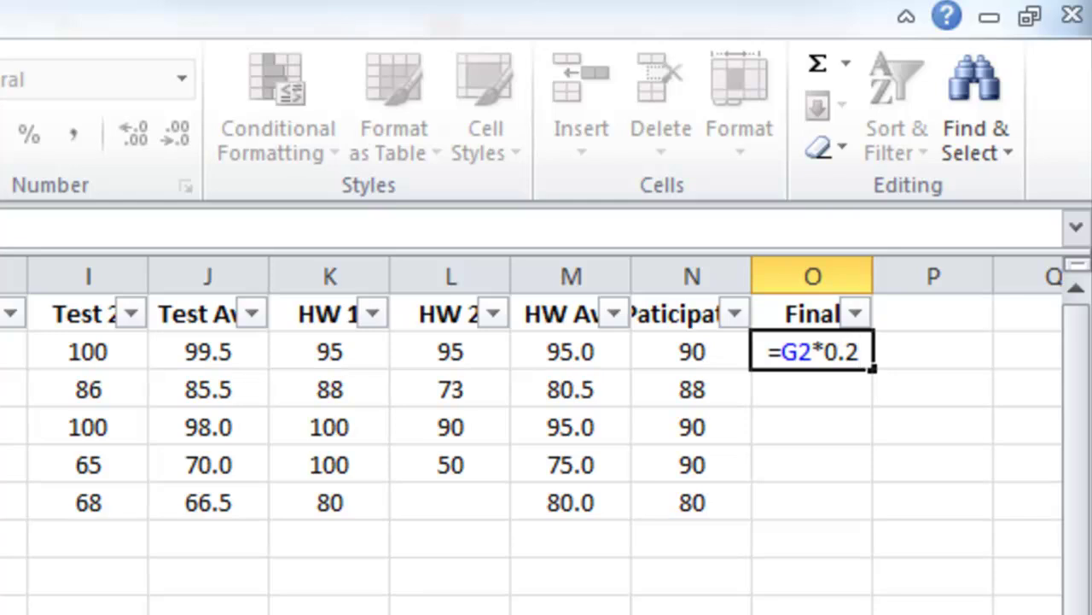
pyautogui.write('+')
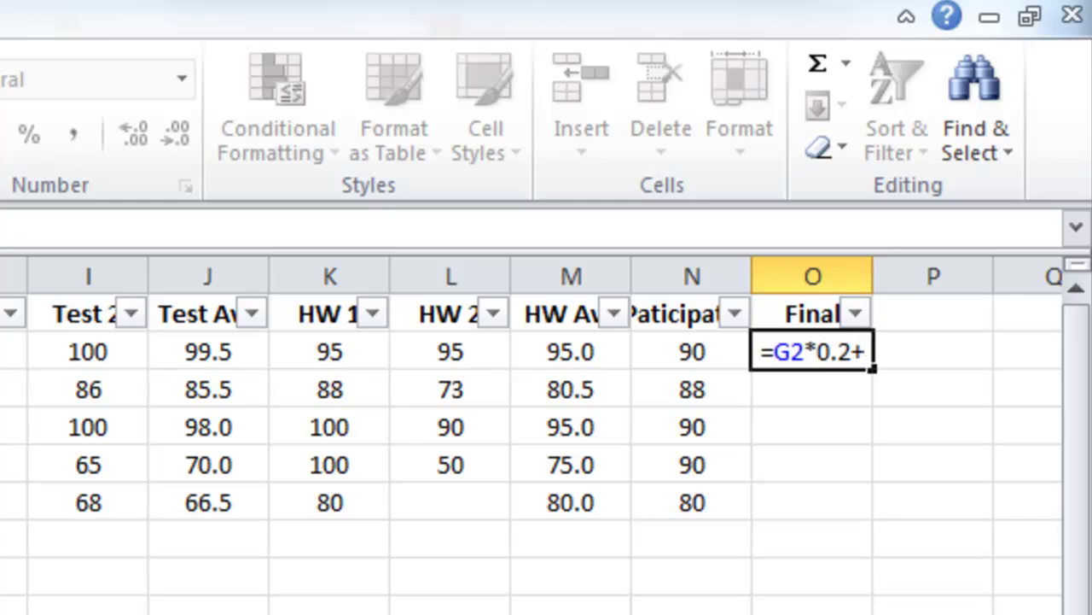
pyautogui.click(224, 350)
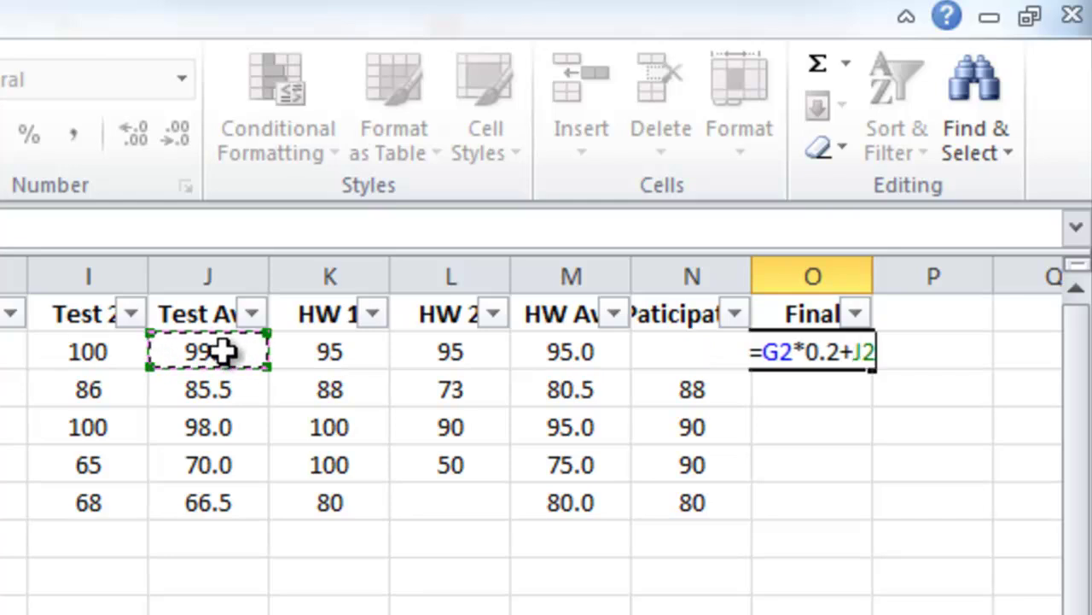
pyautogui.write('*0.6')
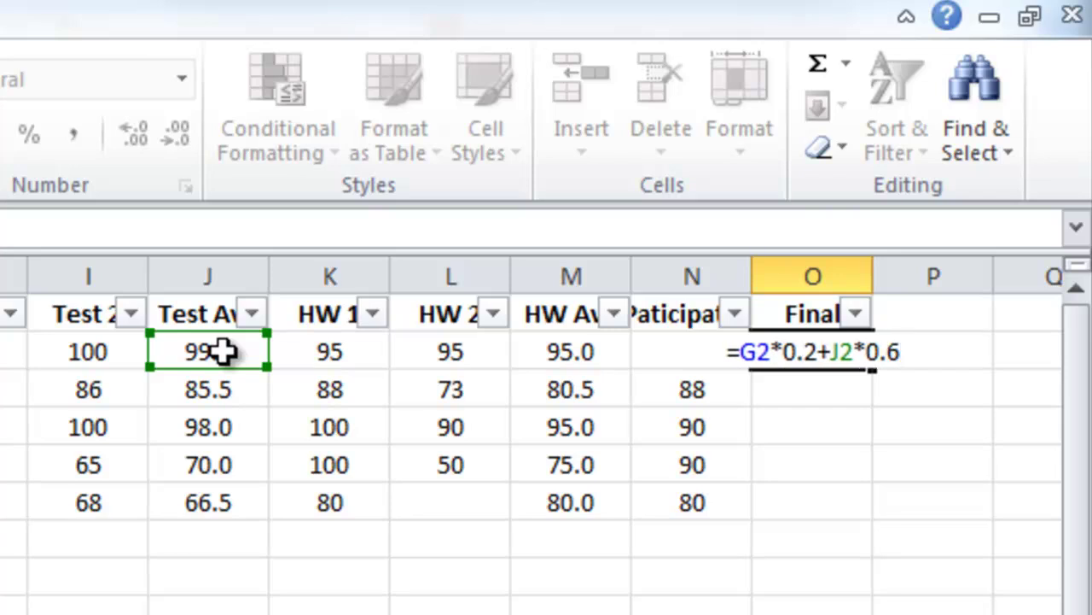
pyautogui.write('+')
pyautogui.click(550, 352)
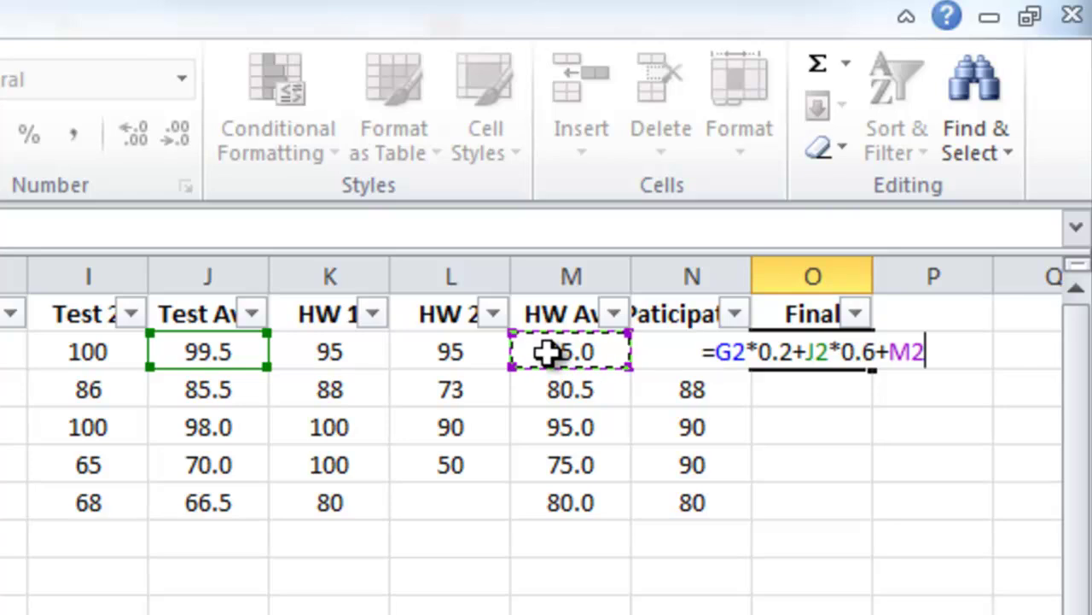
pyautogui.write('*')
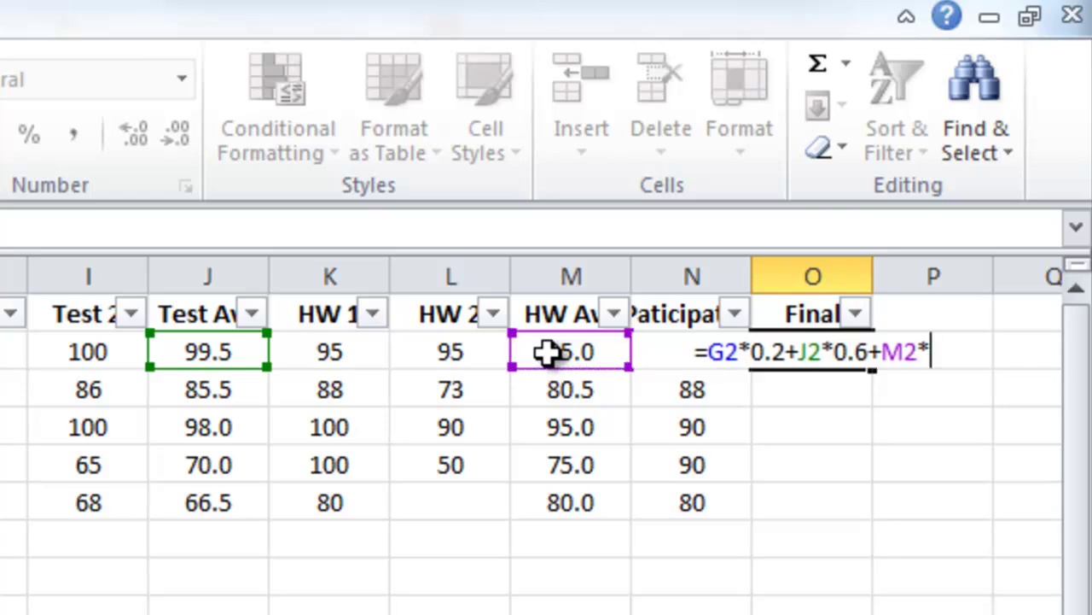
pyautogui.write('0.1')
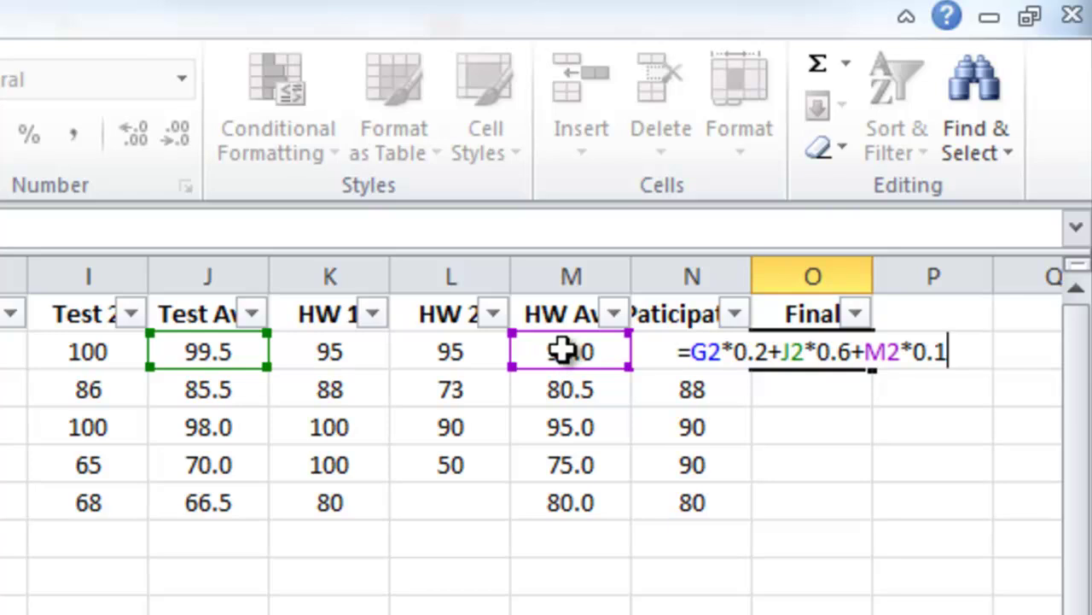
pyautogui.write('+')
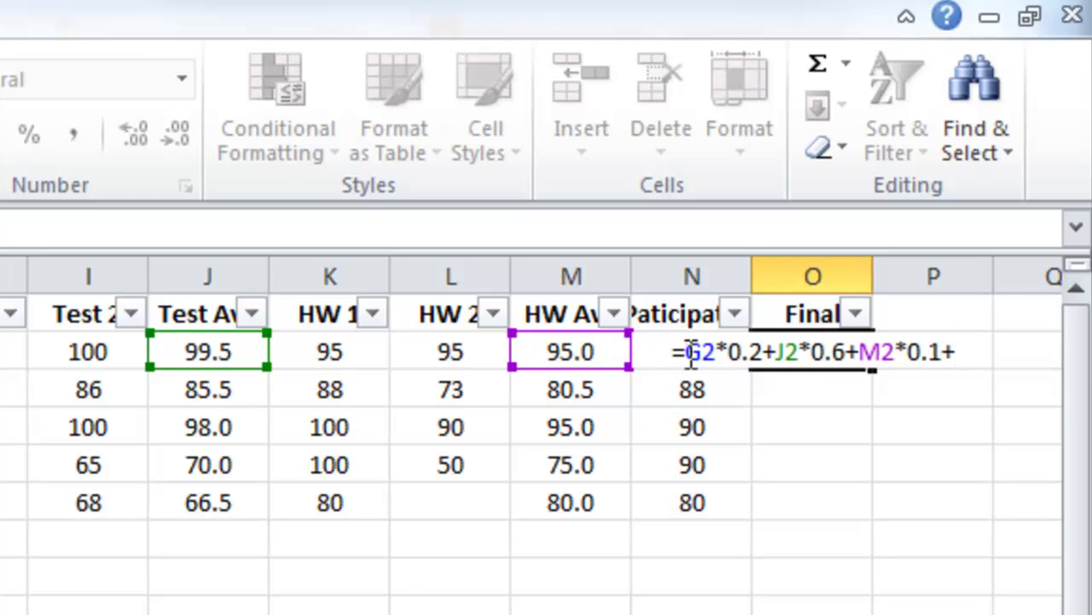
pyautogui.write('N')
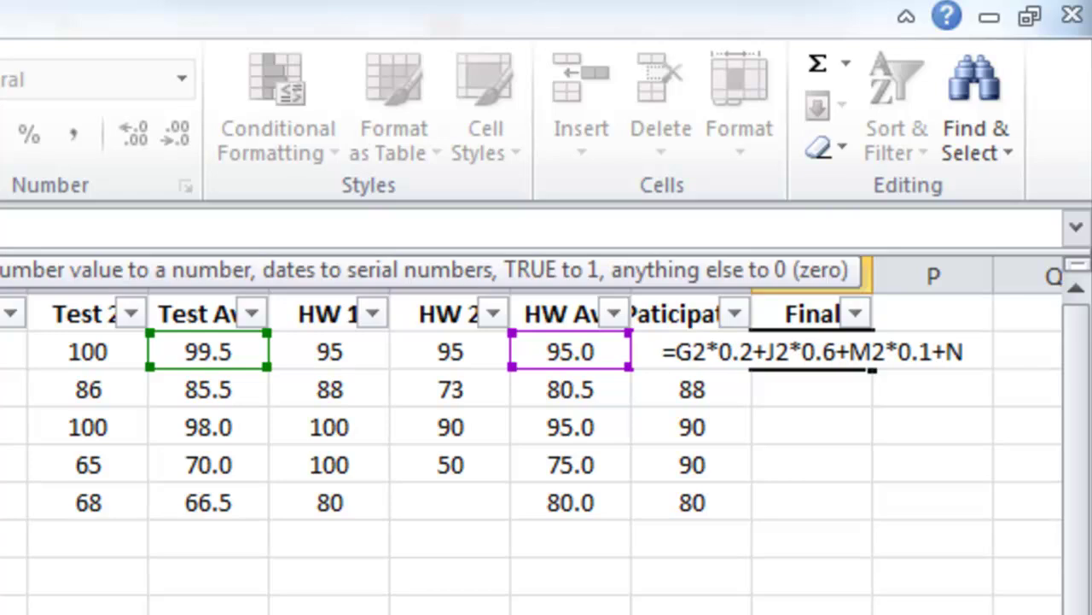
pyautogui.write('2*0.1')
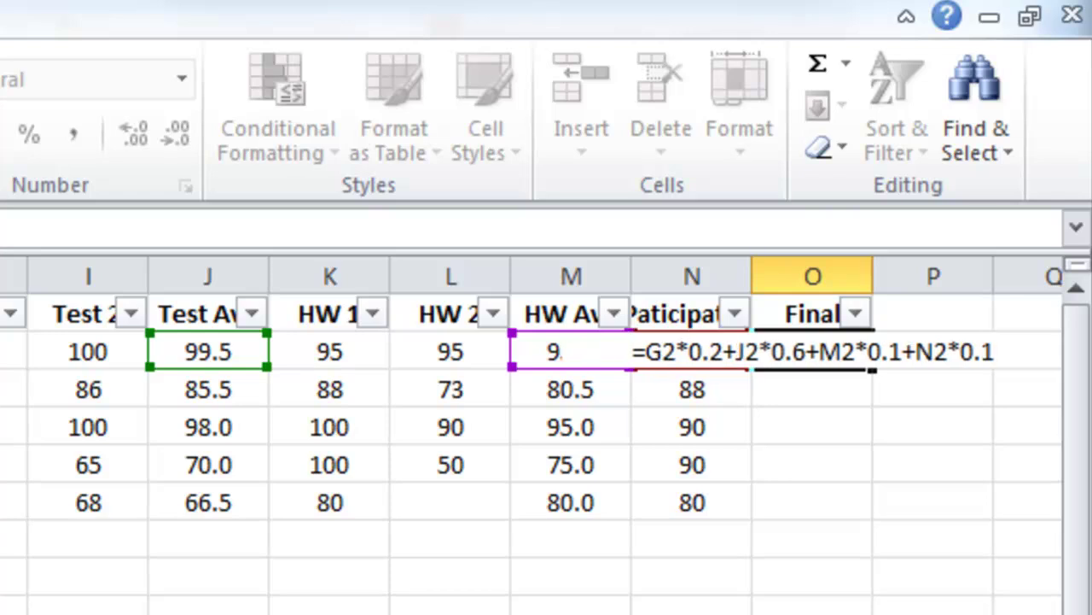
pyautogui.press('Return')
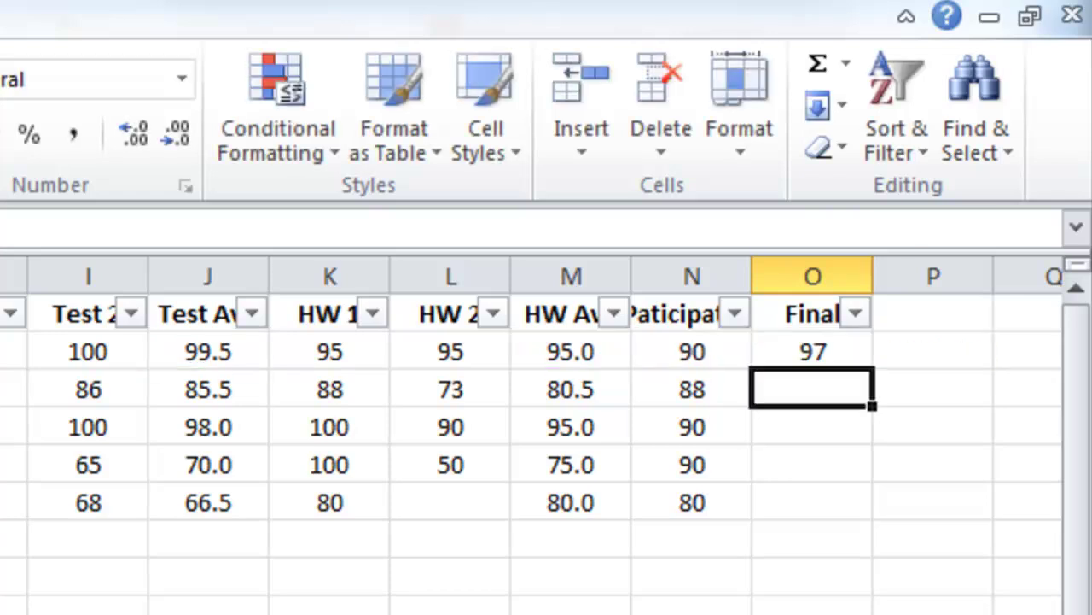
# Fill the weighted final grade formula from O2 down through O6 for the remaining students
pyautogui.click(845, 351)
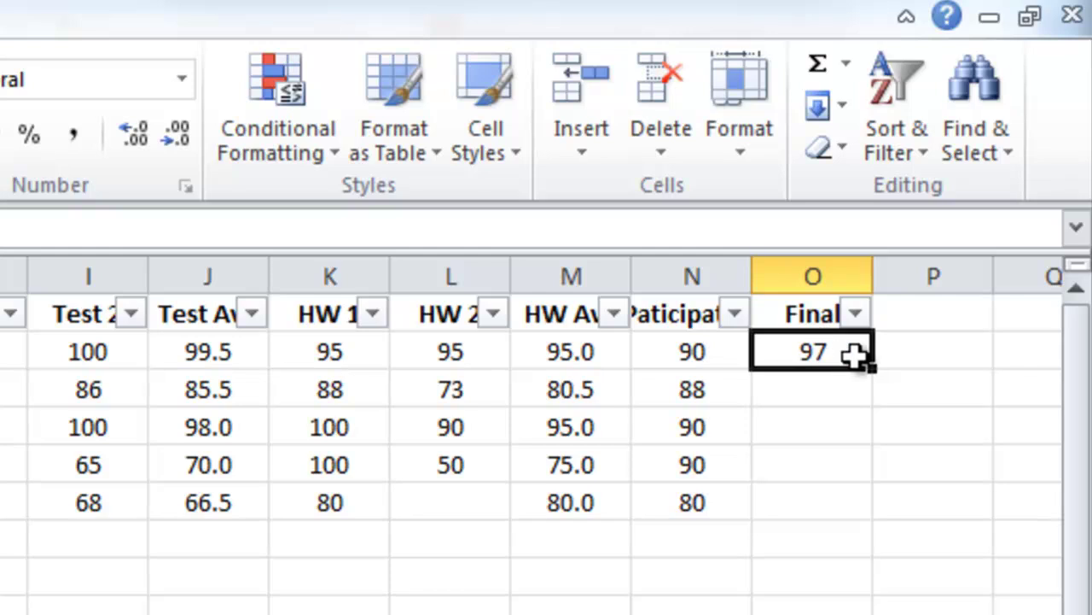
pyautogui.moveTo(872, 368); pyautogui.dragTo(871, 514)
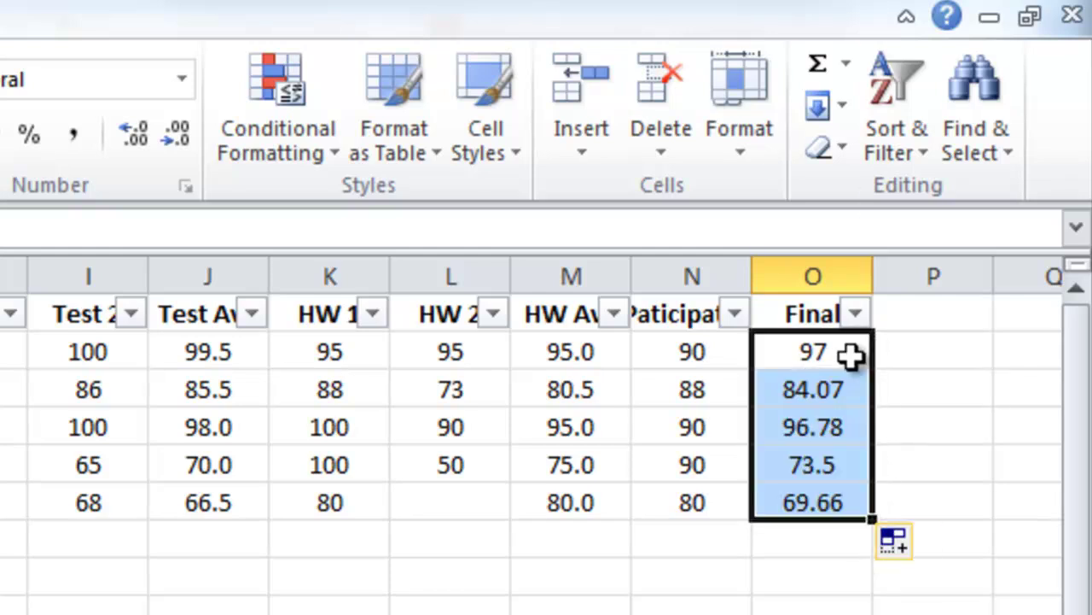
pyautogui.click(830, 576)
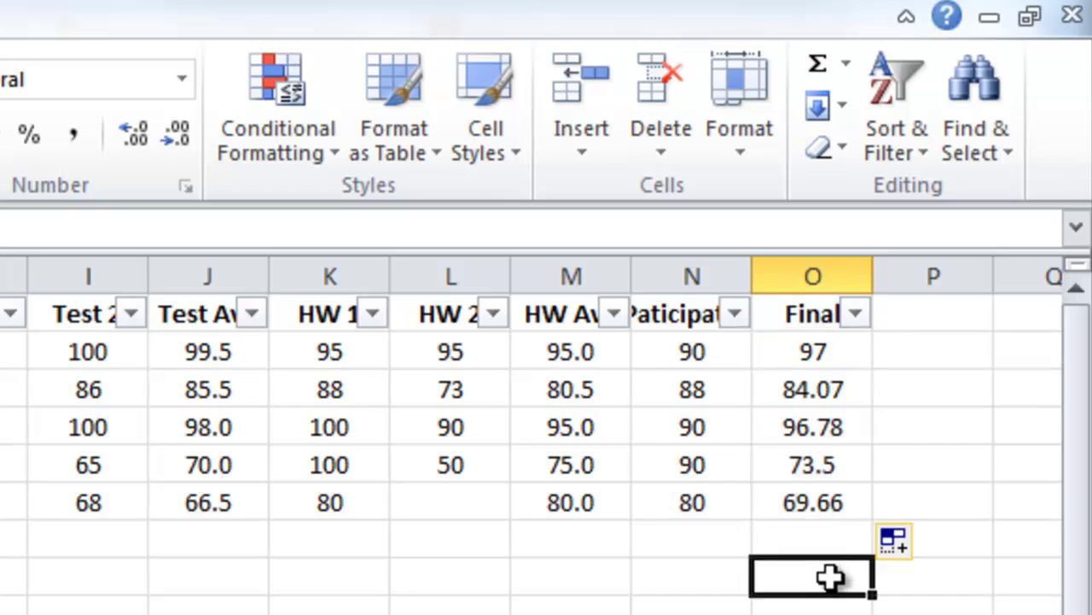
# Copy the number formatting of test average cell J3 onto the final grades in O2:O6 with Format Painter
pyautogui.click(193, 392)
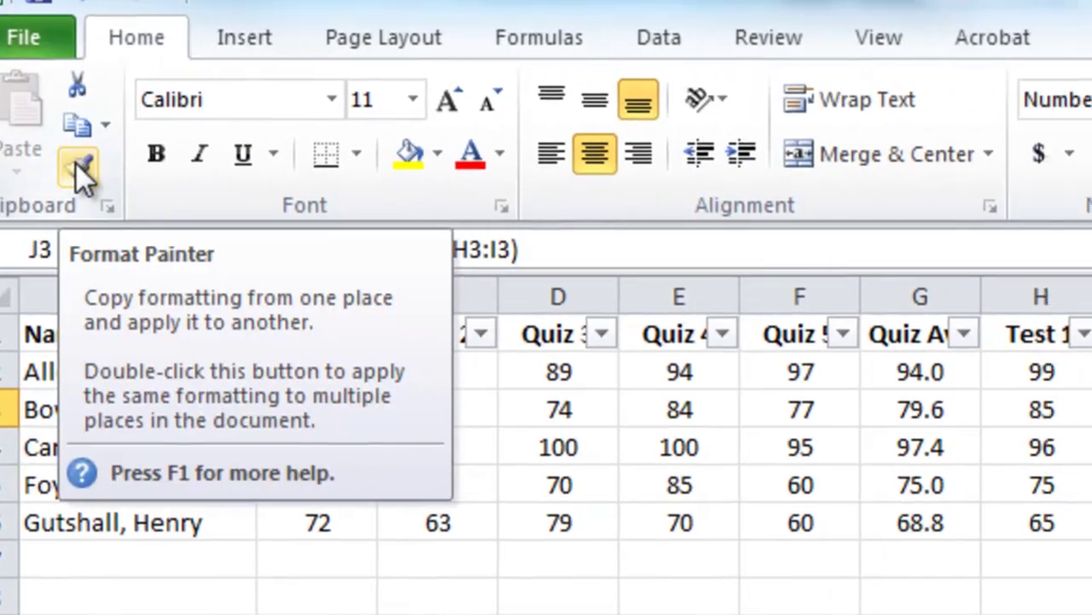
pyautogui.click(162, 170)
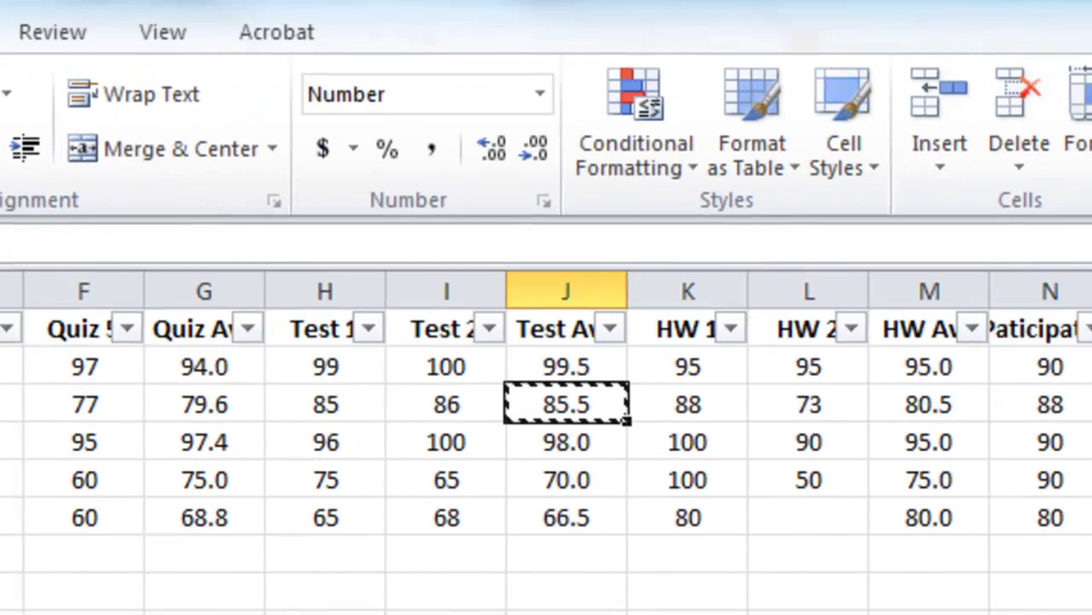
pyautogui.moveTo(930, 367); pyautogui.dragTo(958, 441)
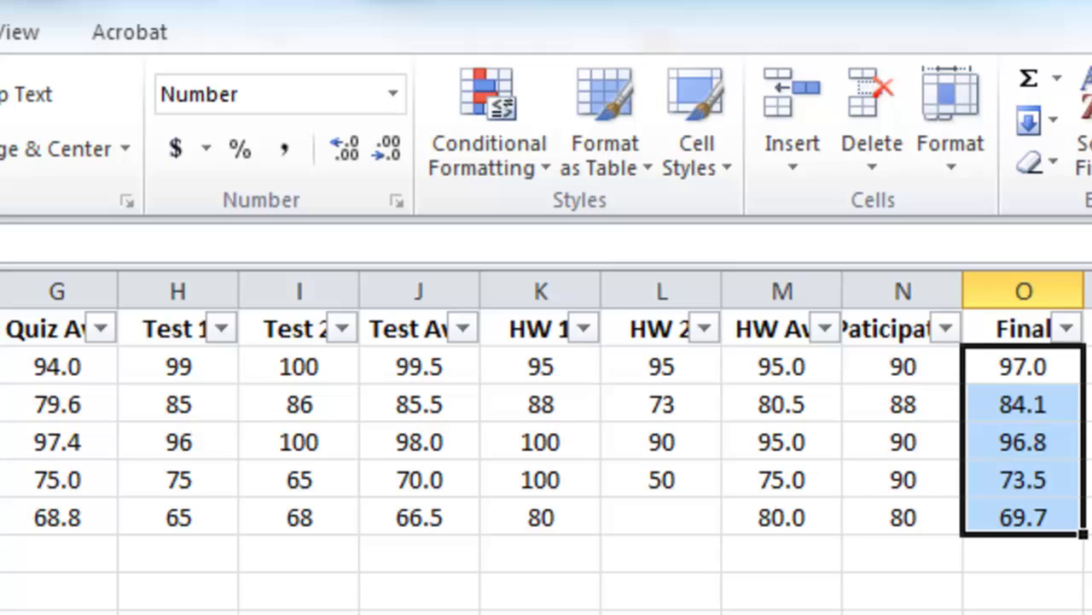
pyautogui.click(782, 611)
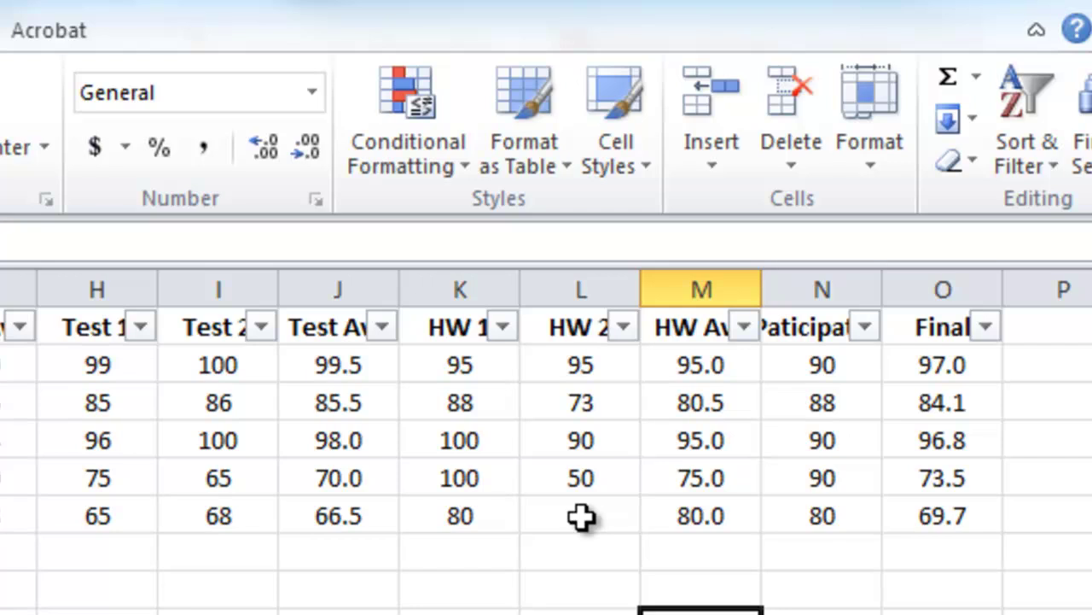
# Enter a score of 0 for the last student's missing HW 2 grade in cell L6
pyautogui.click(713, 523)
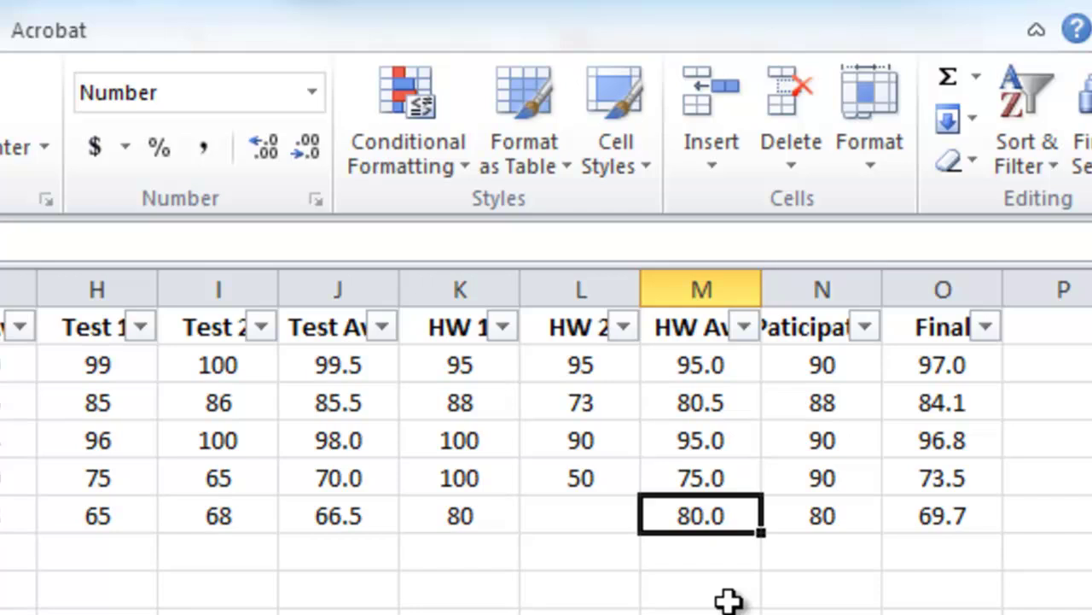
pyautogui.click(572, 518)
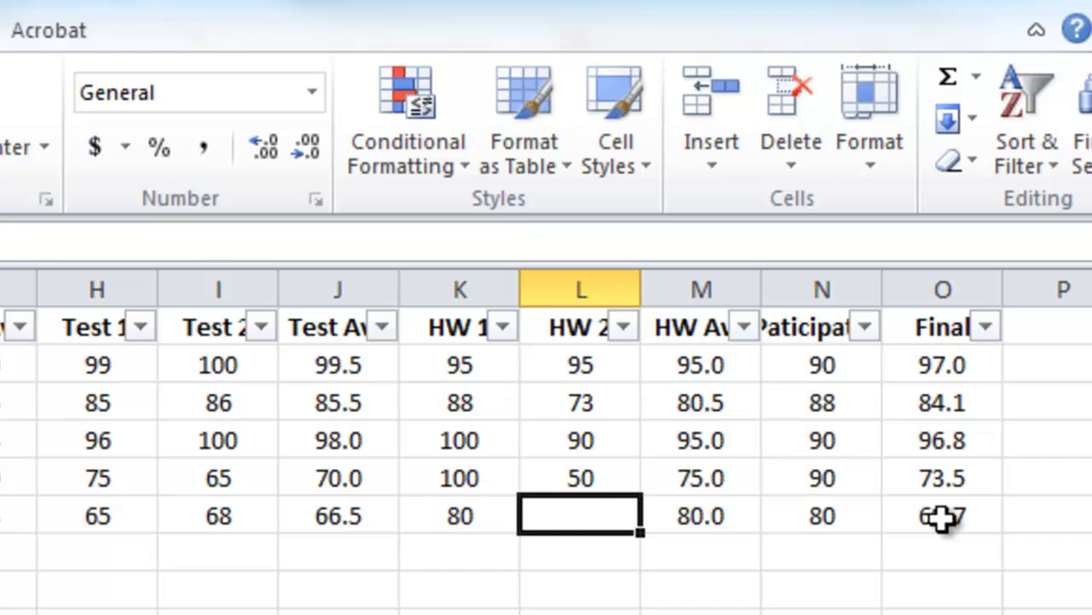
pyautogui.write('0')
pyautogui.press('Return')
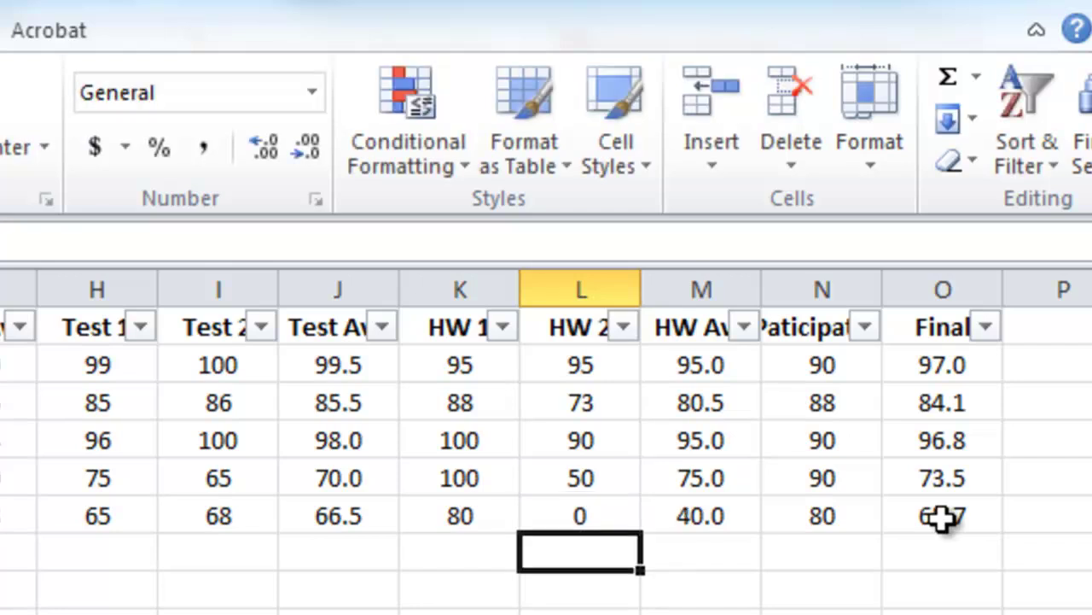